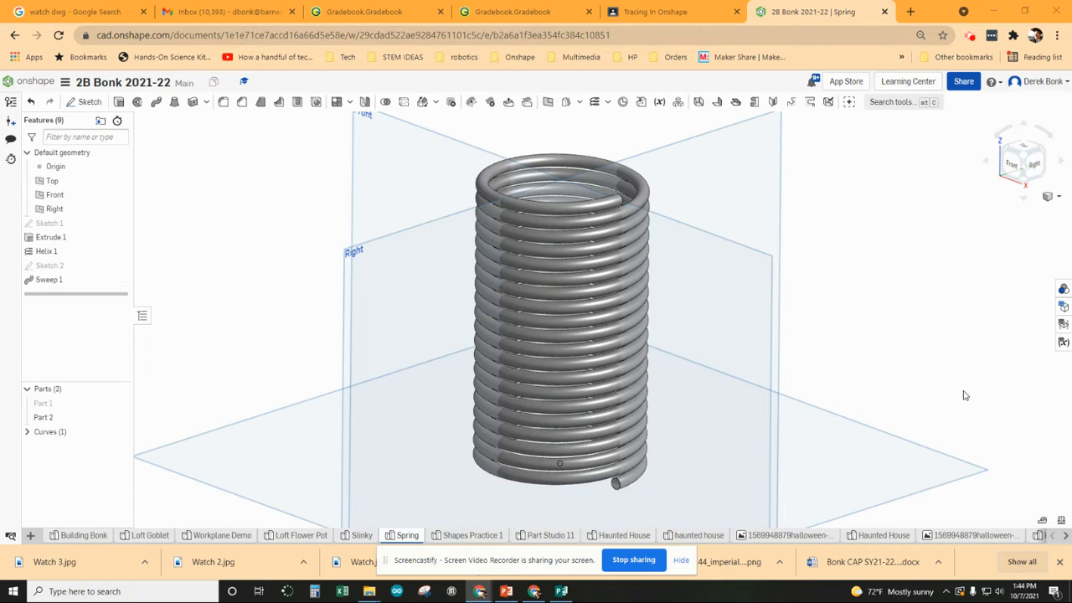
- Open Workspace units, then insert the student's first name after 2B in the document title
{"action": "left_click", "coordinate": [65, 87]}
{"action": "left_click", "coordinate": [77, 168]}
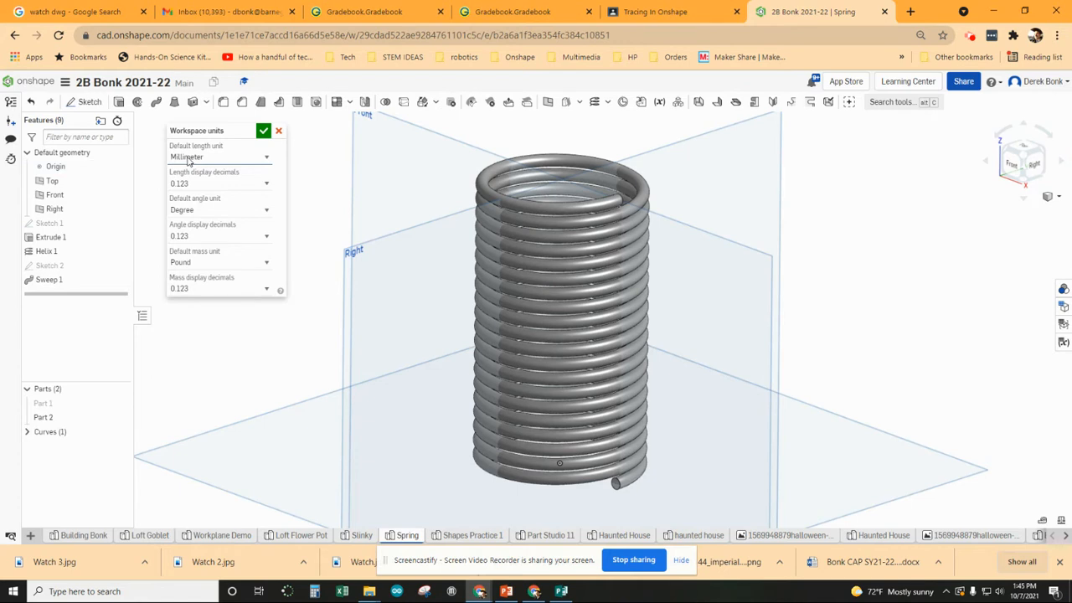
{"action": "left_click", "coordinate": [85, 83]}
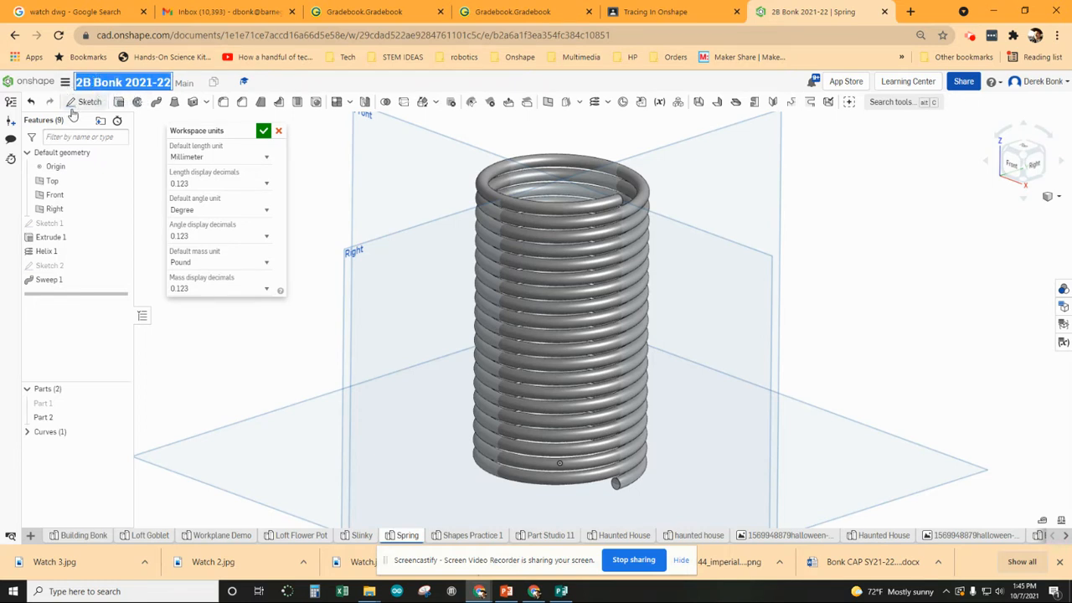
{"action": "left_click", "coordinate": [92, 82]}
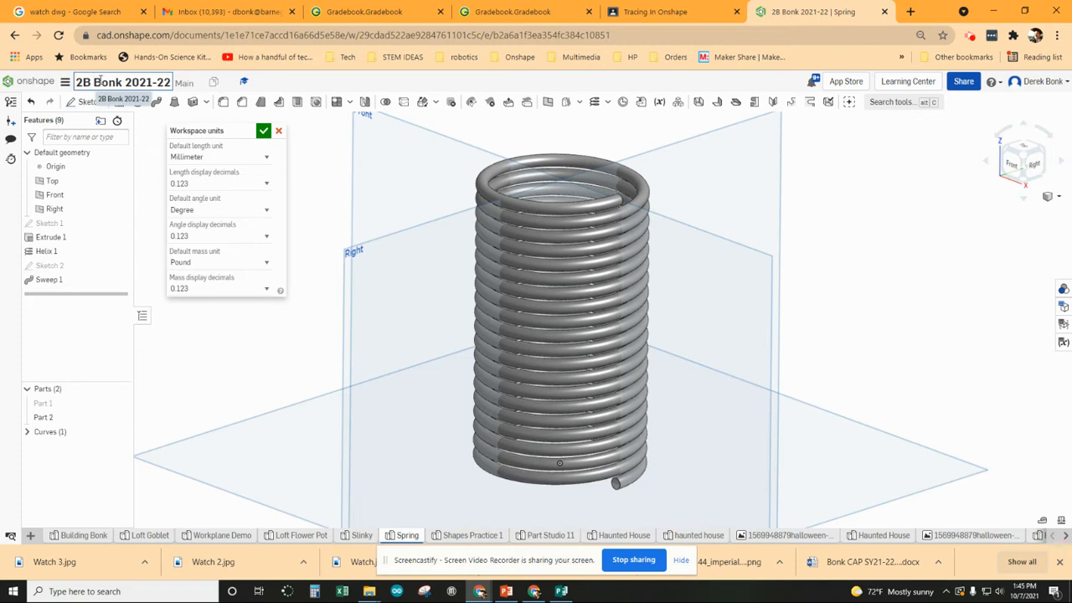
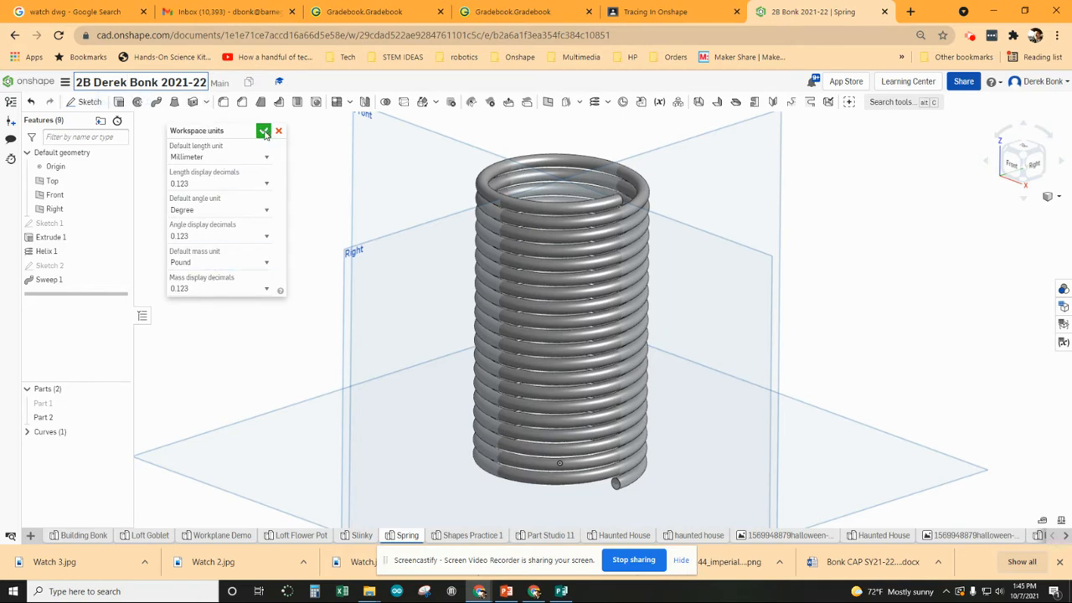
- Close Workspace units, briefly show and re-hide the Part 1 cylinder, preview Slinky, then return to Spring
{"action": "left_click", "coordinate": [263, 132]}
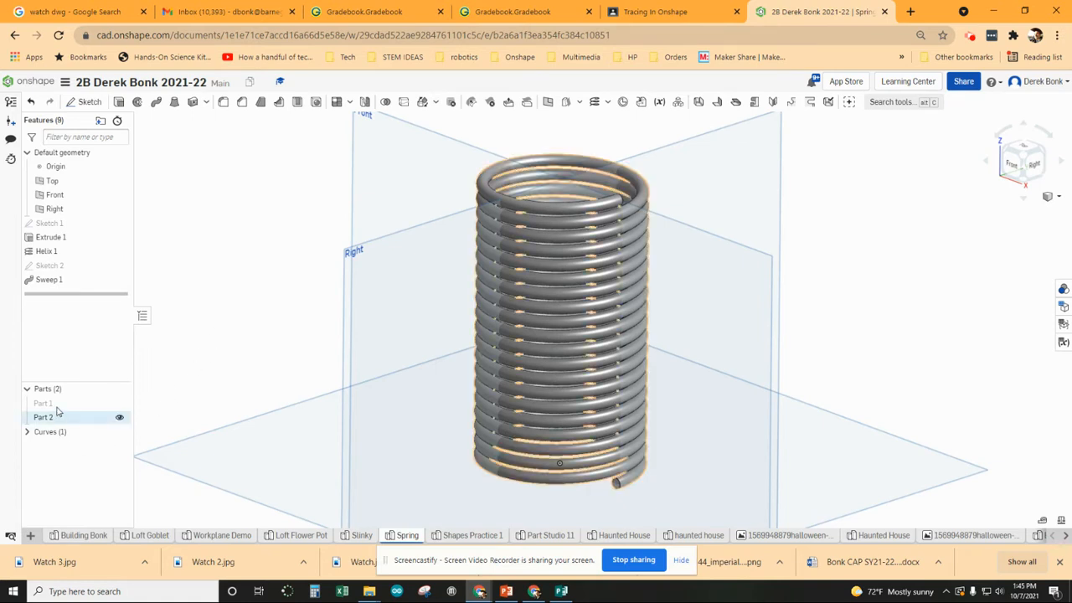
{"action": "left_click", "coordinate": [119, 404]}
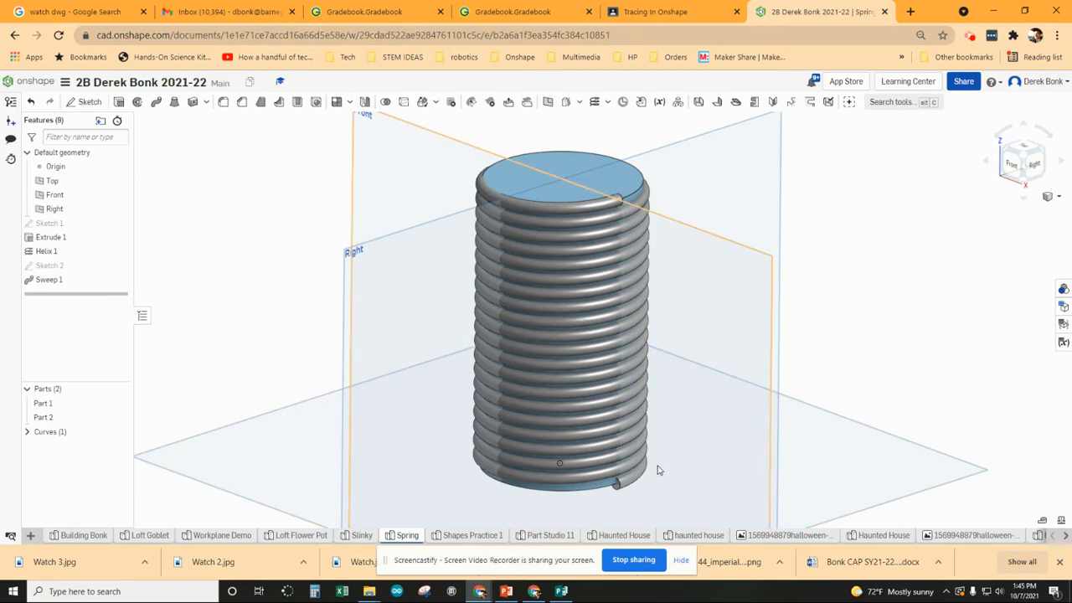
{"action": "key", "text": "Up"}
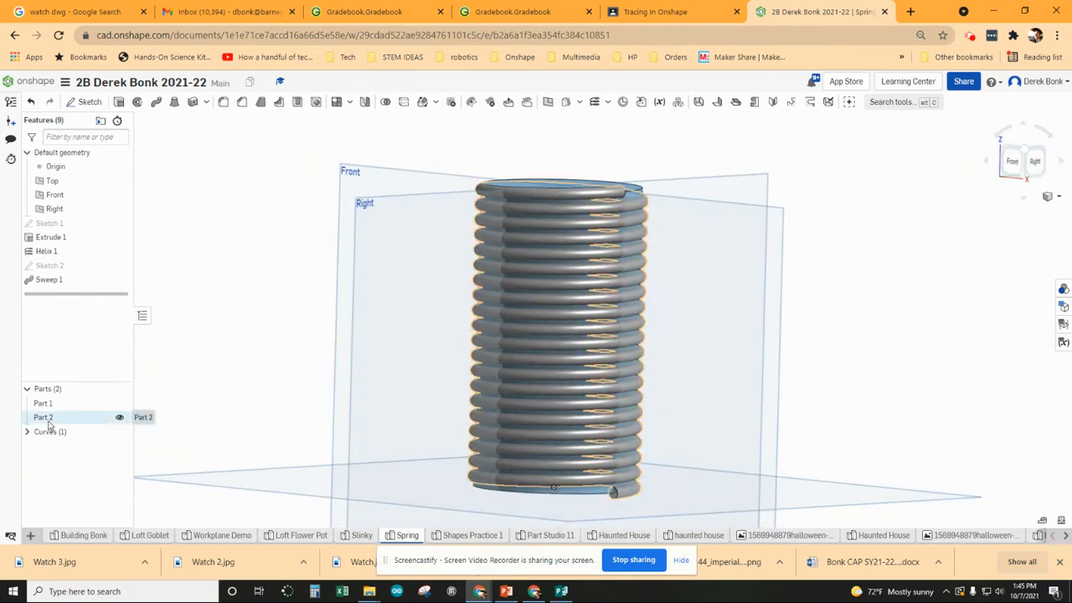
{"action": "left_click", "coordinate": [120, 404]}
{"action": "mouse_move", "coordinate": [198, 369]}
{"action": "right_mouse_down"}
{"action": "mouse_move", "coordinate": [201, 337]}
{"action": "mouse_move", "coordinate": [206, 376]}
{"action": "mouse_move", "coordinate": [175, 377]}
{"action": "mouse_move", "coordinate": [223, 366]}
{"action": "mouse_move", "coordinate": [206, 318]}
{"action": "mouse_move", "coordinate": [184, 347]}
{"action": "mouse_move", "coordinate": [191, 356]}
{"action": "right_mouse_up"}
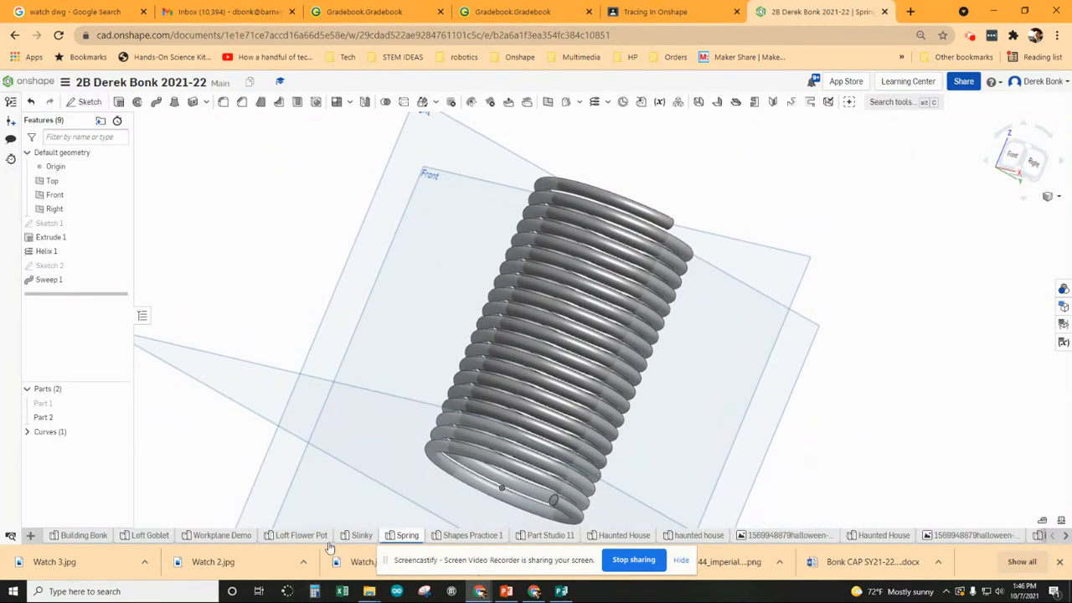
{"action": "left_click", "coordinate": [360, 535]}
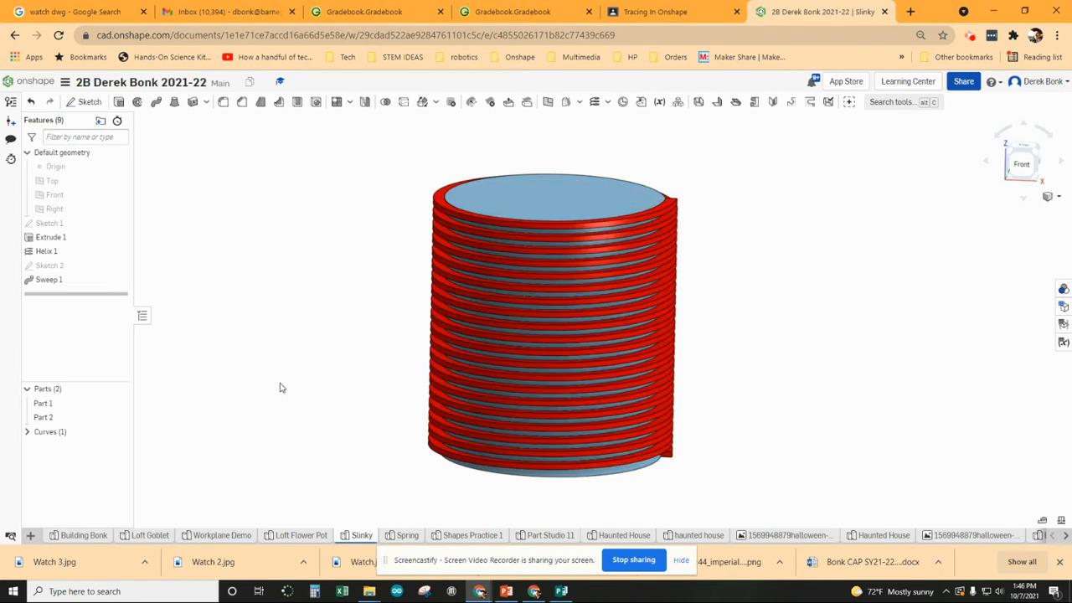
{"action": "left_click", "coordinate": [401, 536]}
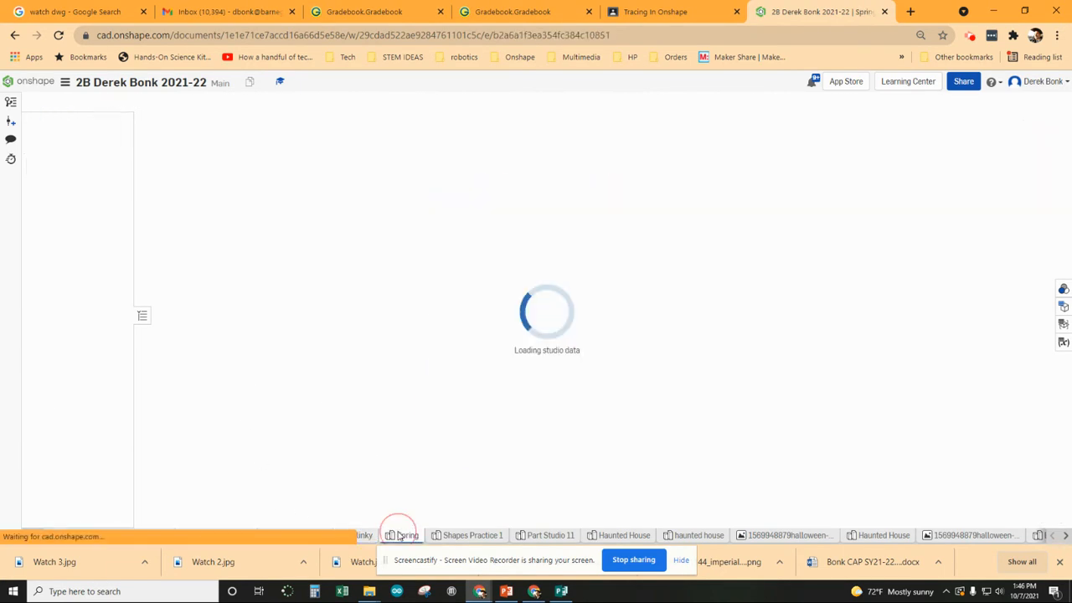
- Add a new empty Part Studio to the document
{"action": "right_click_drag", "start_coordinate": [503, 489], "coordinate": [375, 462]}
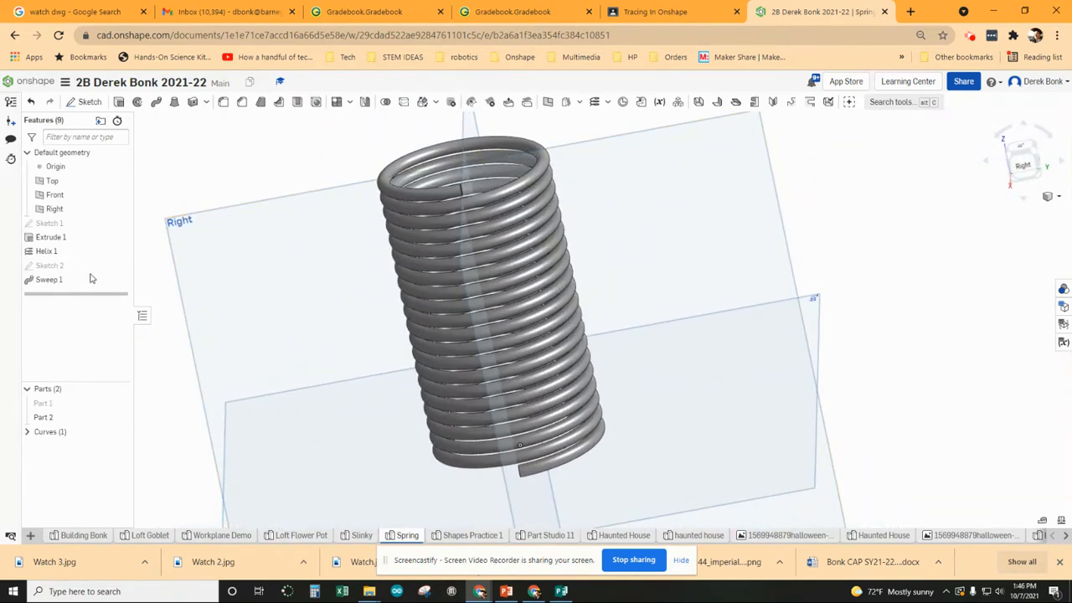
{"action": "left_click", "coordinate": [30, 536]}
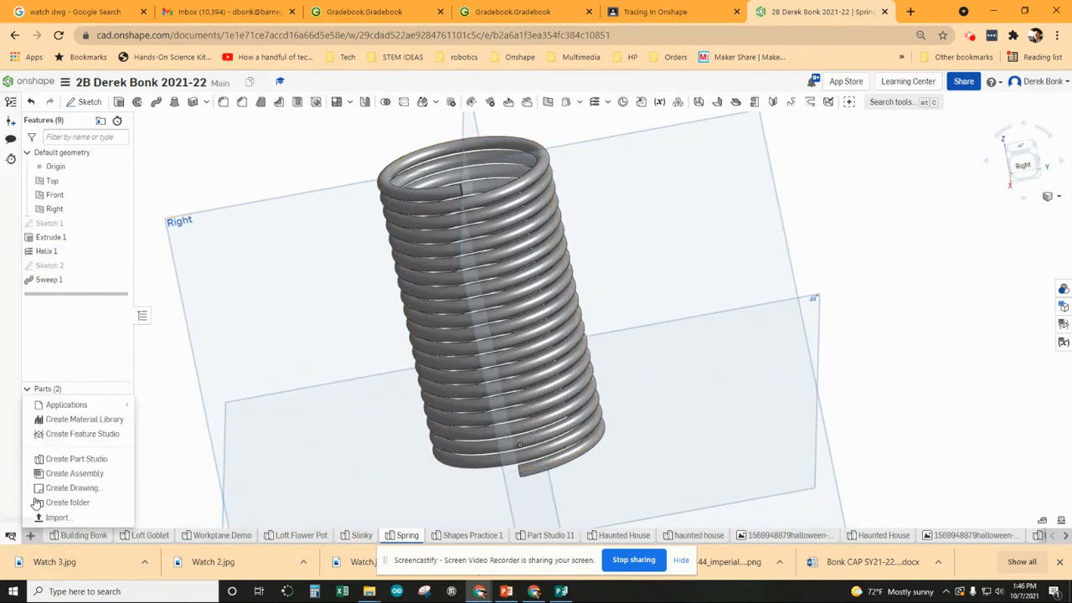
{"action": "left_click", "coordinate": [67, 458]}
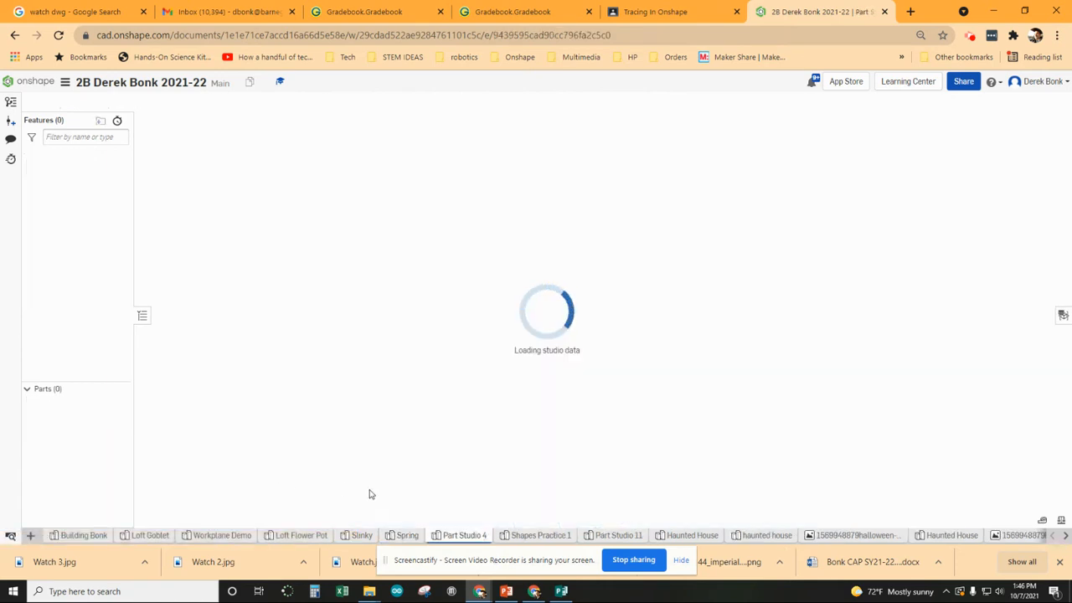
- Rename the Part Studio 4 tab to the class code, surname and 'Spring', and select the Top plane
{"action": "right_click", "coordinate": [469, 540]}
{"action": "left_click", "coordinate": [445, 453]}
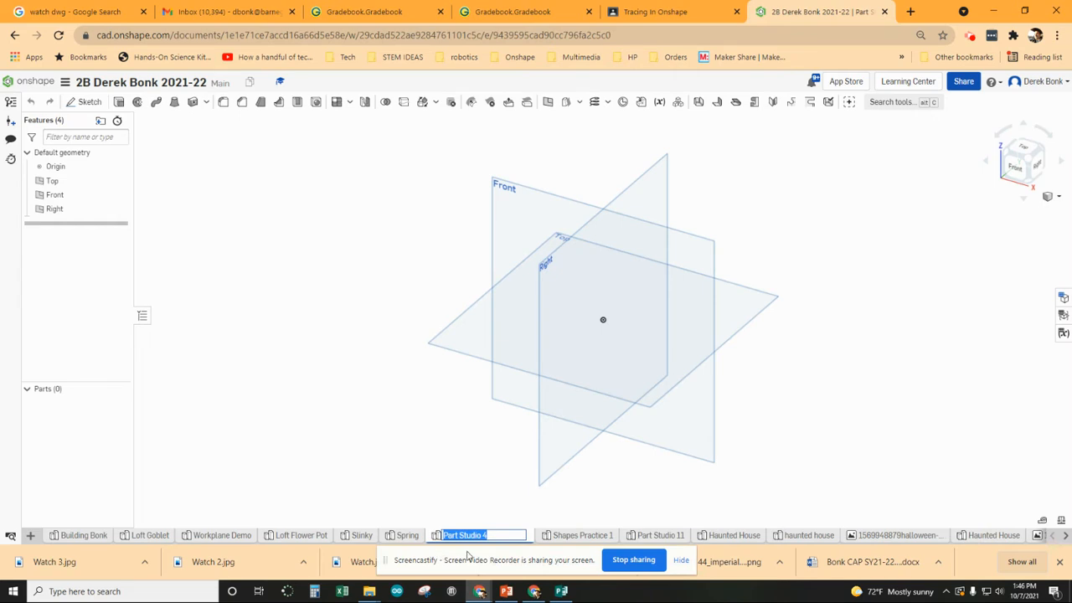
{"action": "right_click_drag", "start_coordinate": [587, 479], "coordinate": [511, 460]}
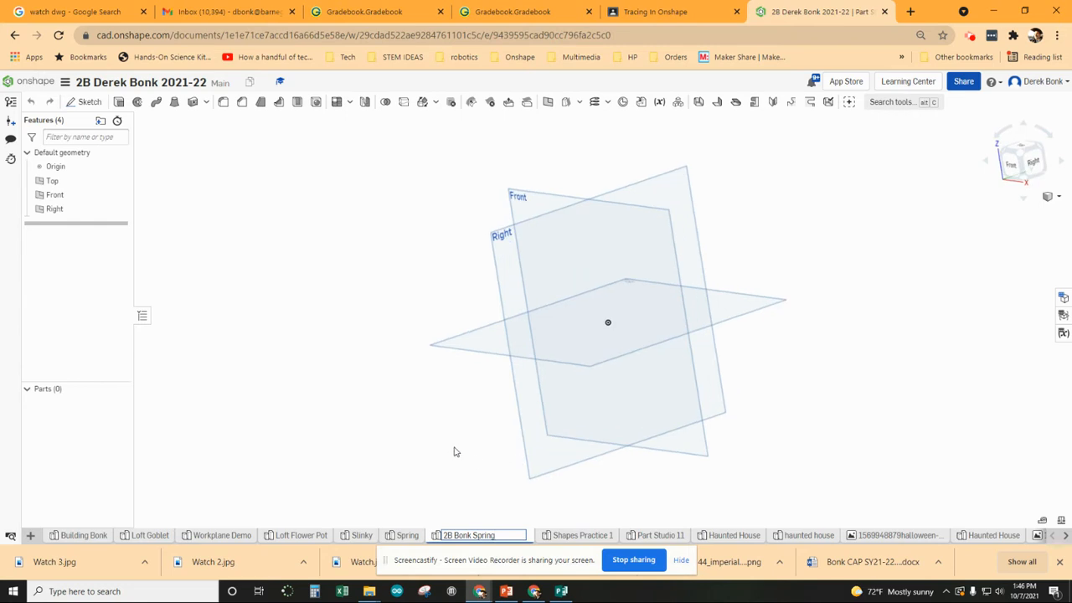
{"action": "left_click", "coordinate": [478, 343]}
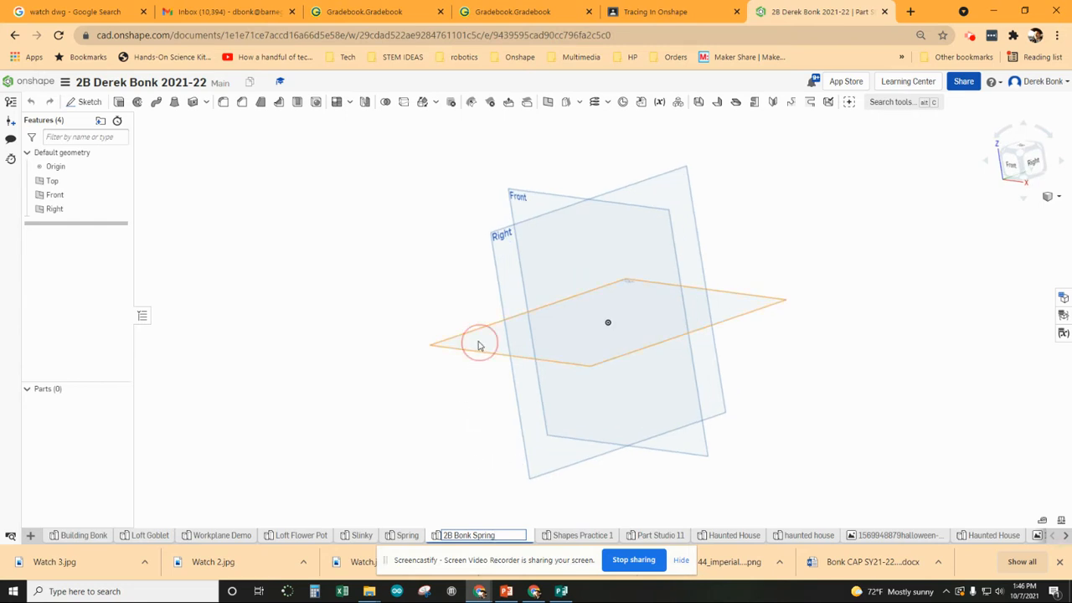
- Sketch a circle of diameter 40 centred on the origin of the Top plane
{"action": "left_click", "coordinate": [80, 106]}
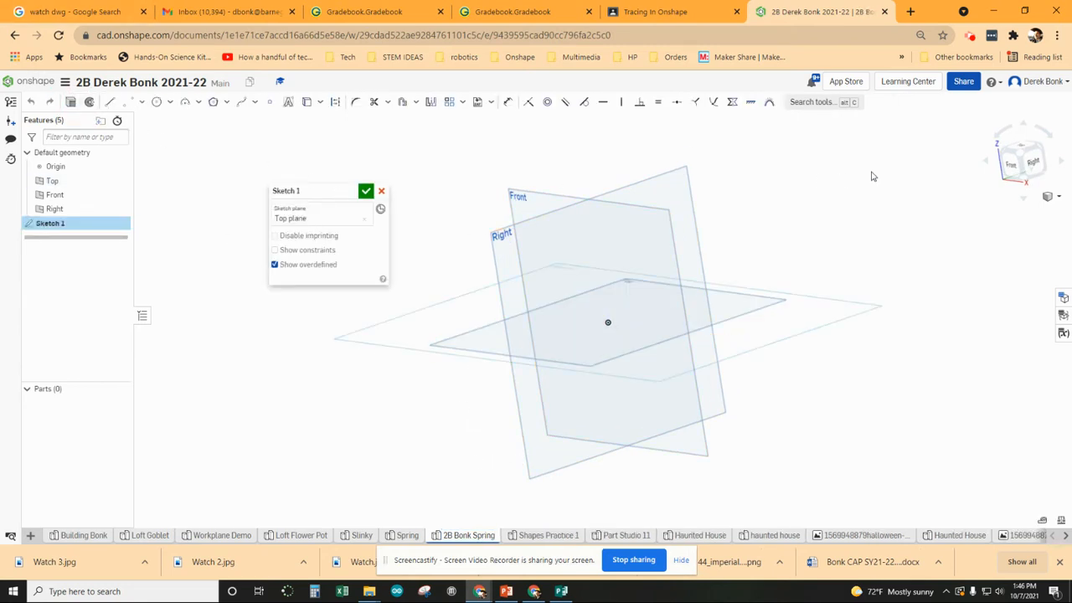
{"action": "left_click", "coordinate": [1010, 162]}
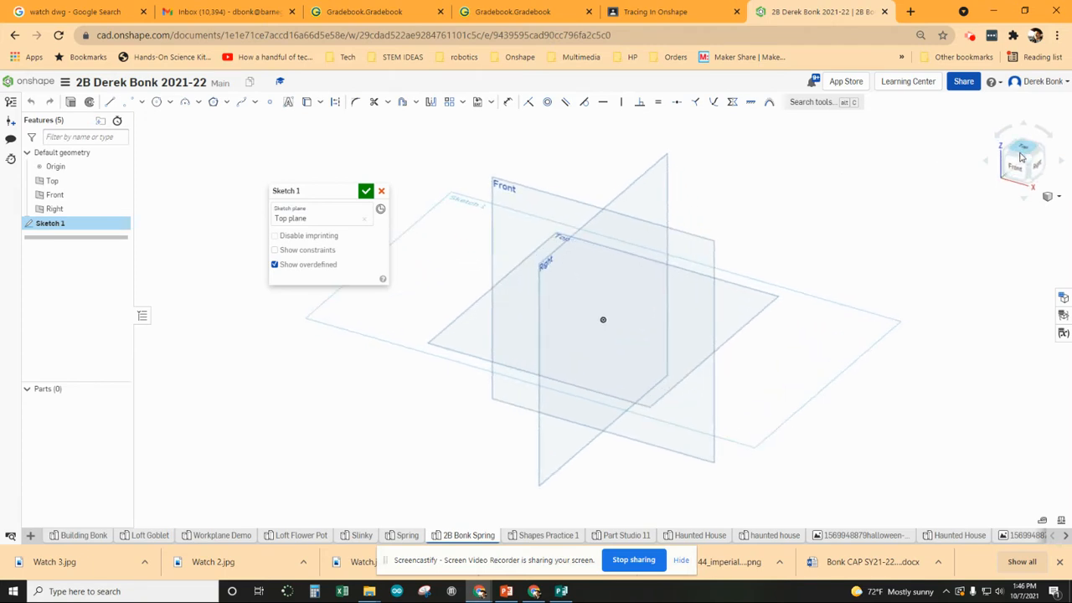
{"action": "left_click", "coordinate": [157, 101]}
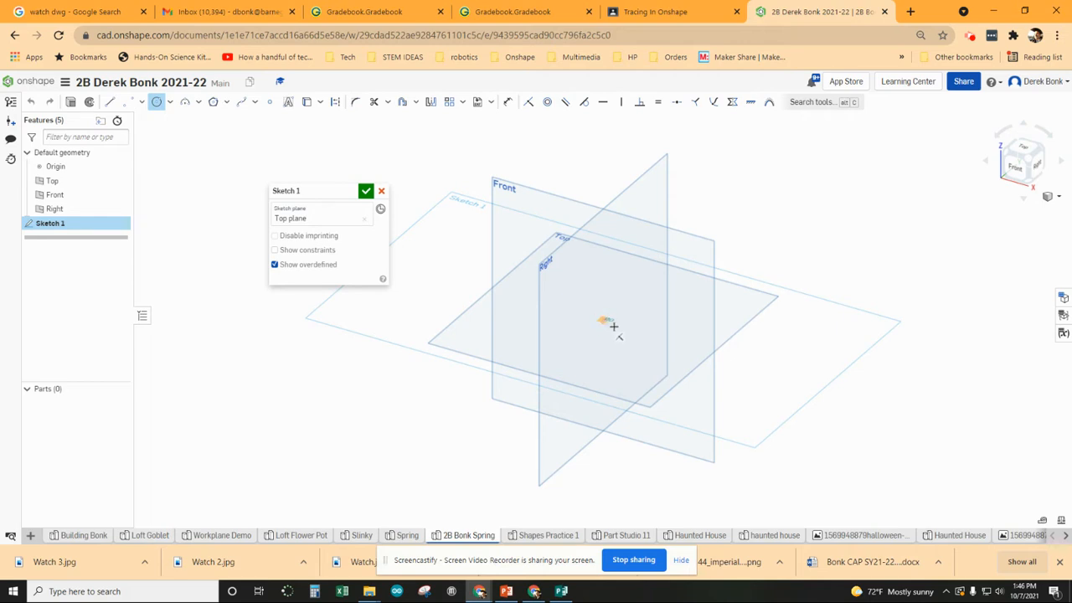
{"action": "left_click", "coordinate": [603, 320]}
{"action": "left_click", "coordinate": [640, 344]}
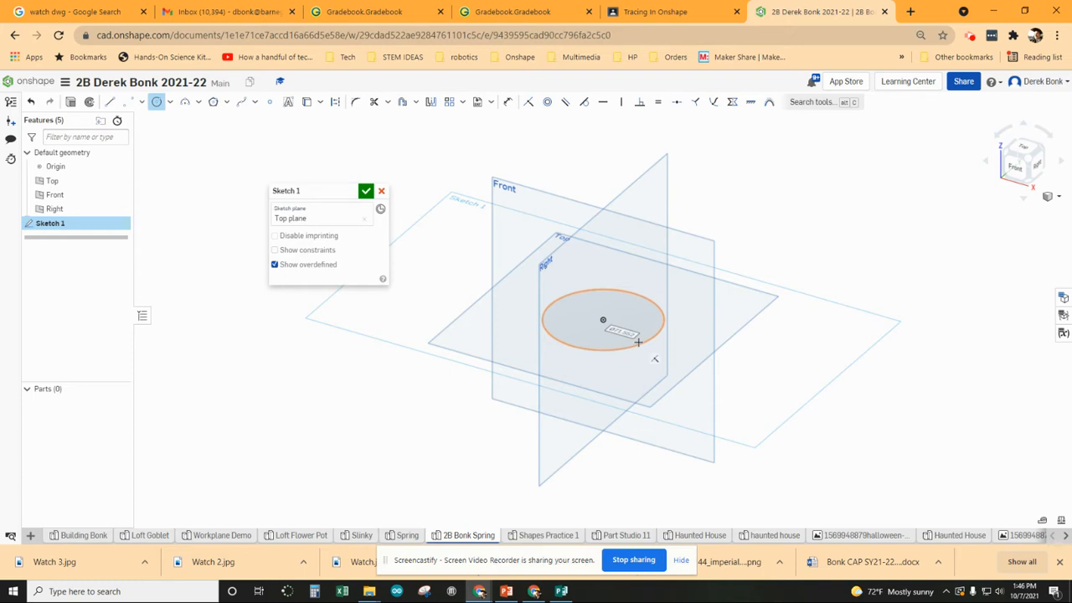
{"action": "type", "text": "40"}
{"action": "key", "text": "Return"}
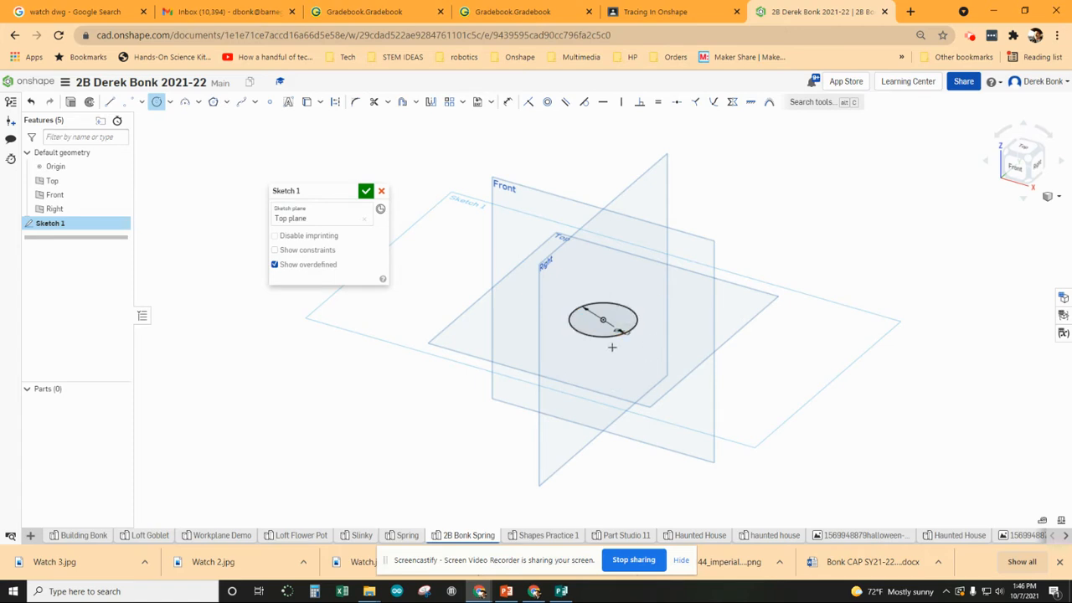
- Zoom in and start extruding the circle into a cylinder
{"action": "scroll", "coordinate": [612, 347], "scroll_direction": "up", "scroll_amount": 3}
{"action": "scroll", "coordinate": [605, 292], "scroll_direction": "up", "scroll_amount": 2}
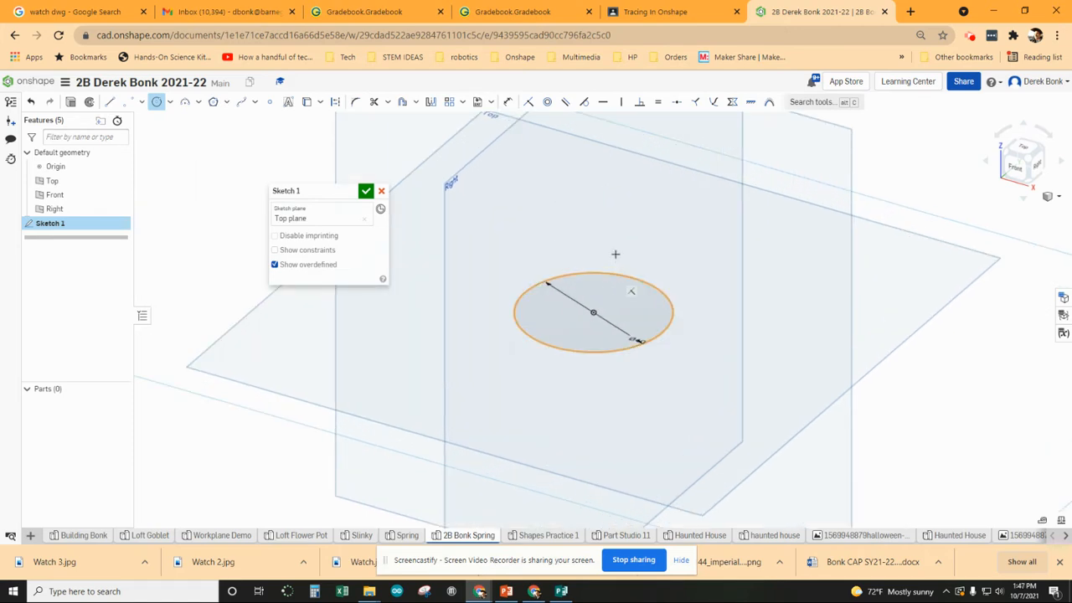
{"action": "left_click", "coordinate": [72, 103]}
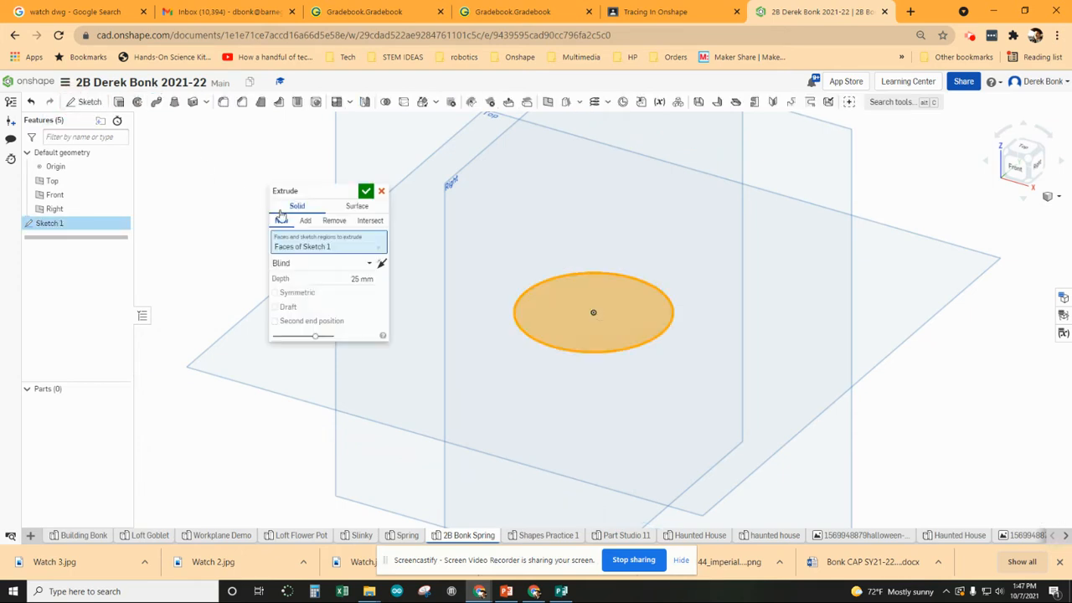
- Set the extrude depth to 75 mm and confirm the cylinder
{"action": "left_click", "coordinate": [348, 279]}
{"action": "type", "text": "75"}
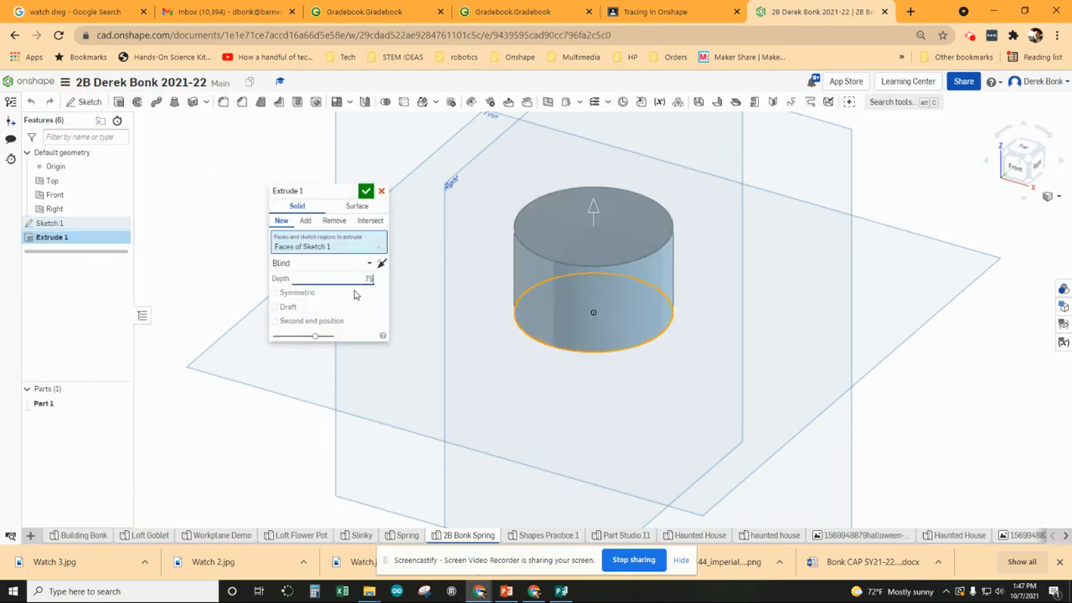
{"action": "key", "text": "Return"}
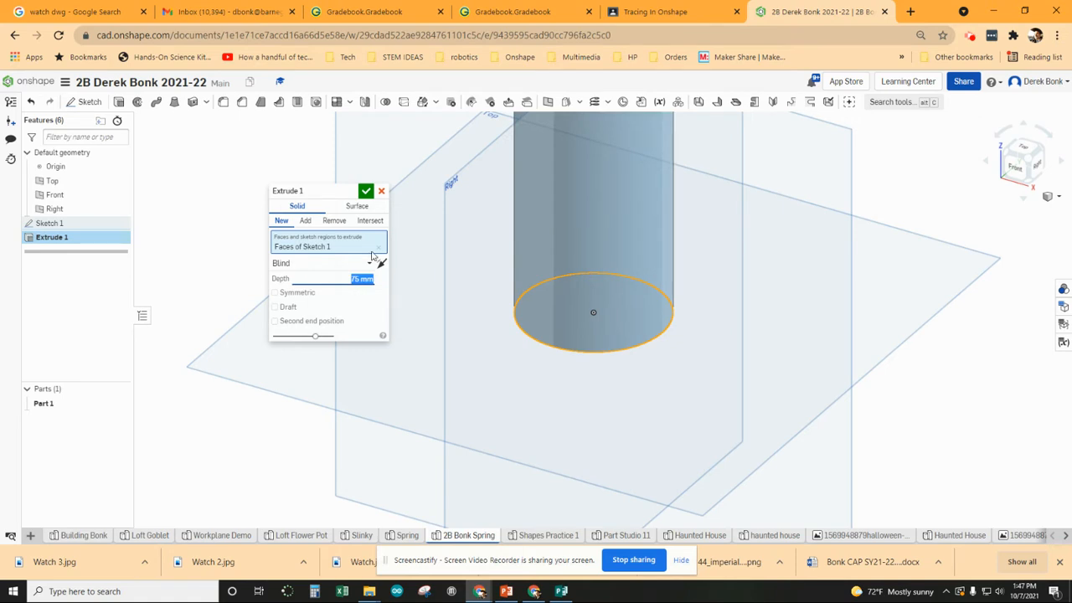
{"action": "left_click", "coordinate": [367, 192]}
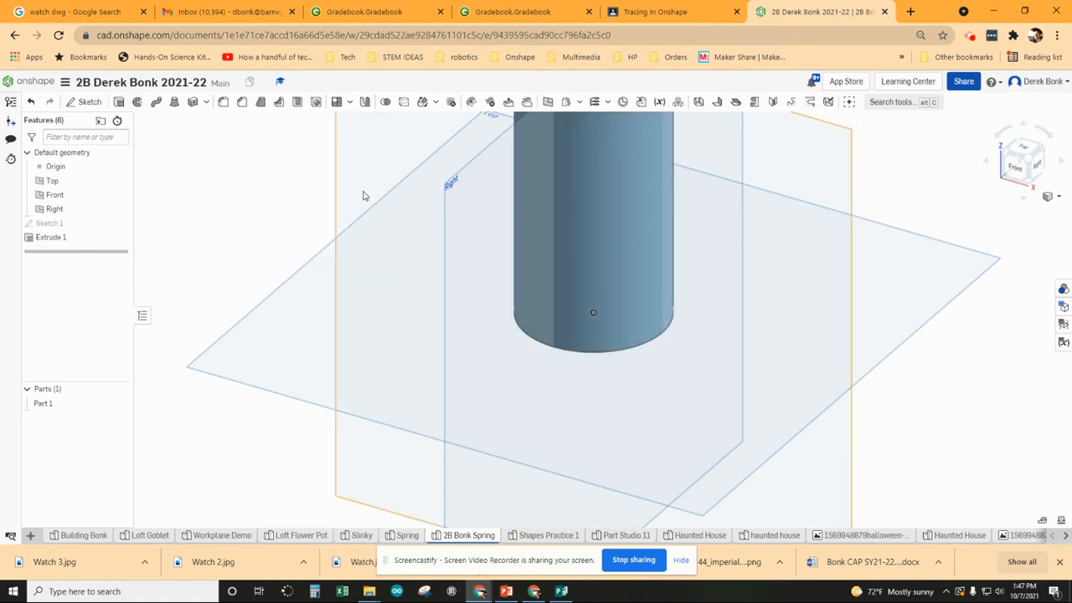
- Start a helix wrapped around the cylinder's curved side face
{"action": "middle_click_drag", "start_coordinate": [598, 172], "coordinate": [539, 308]}
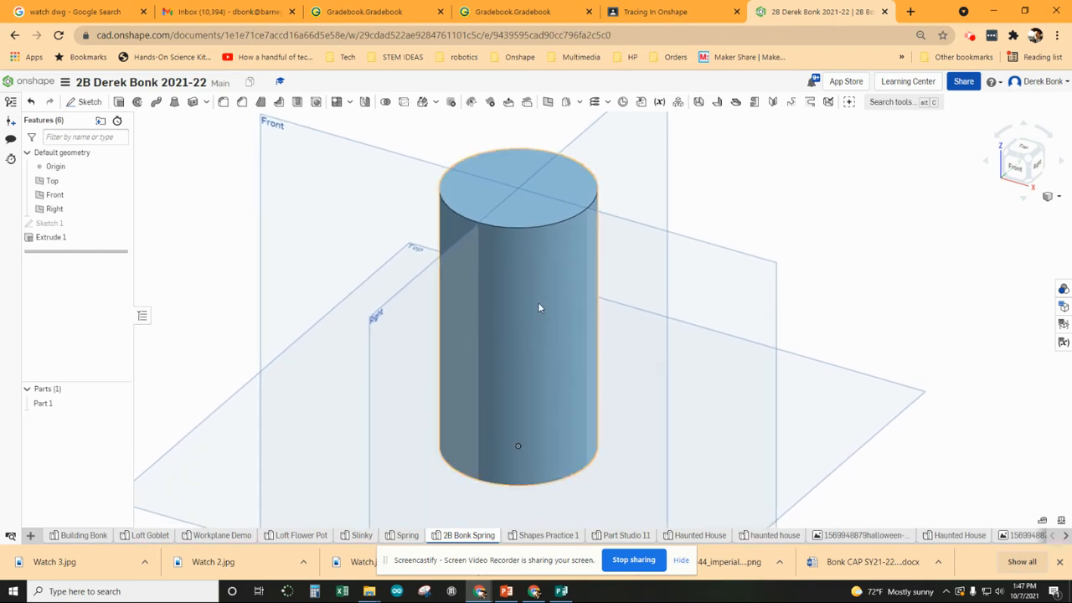
{"action": "left_click", "coordinate": [594, 101]}
{"action": "left_click", "coordinate": [580, 273]}
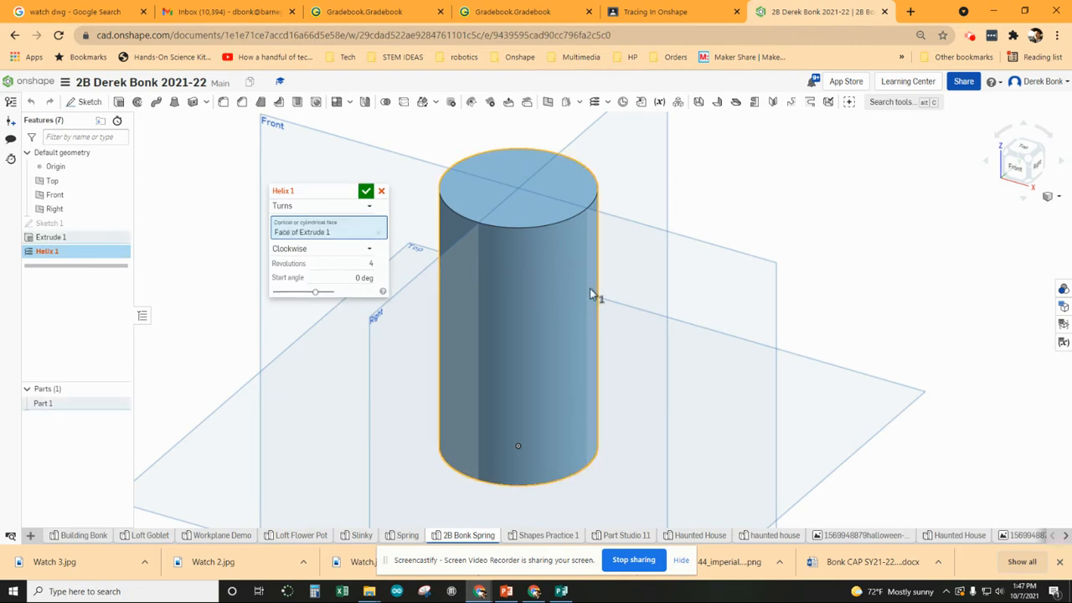
- Increase Helix 1's revolution count so it coils tightly, and confirm it
{"action": "left_click", "coordinate": [370, 264]}
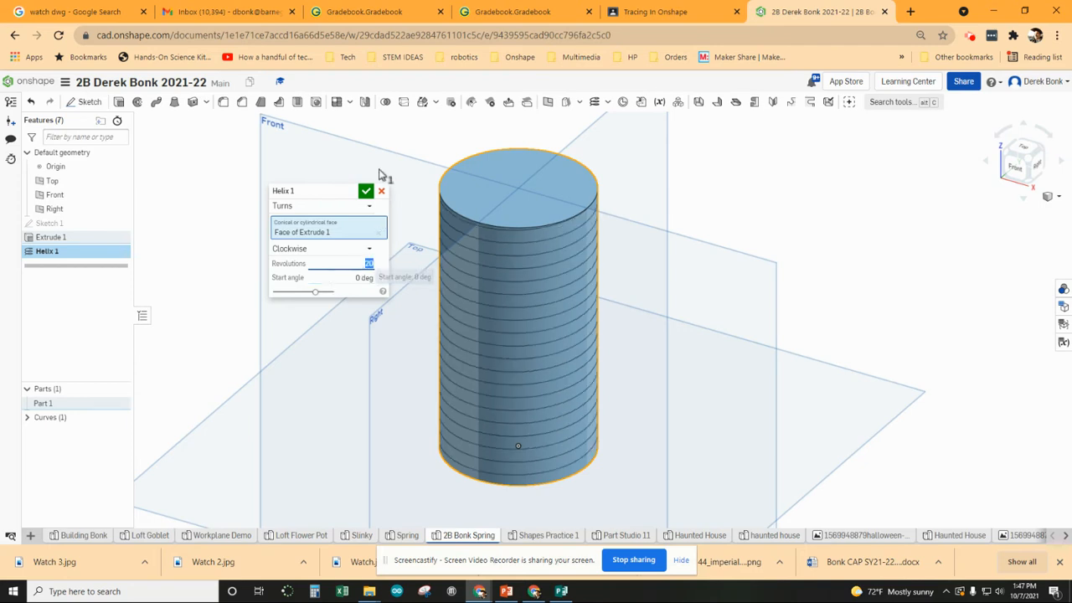
{"action": "left_click", "coordinate": [366, 192]}
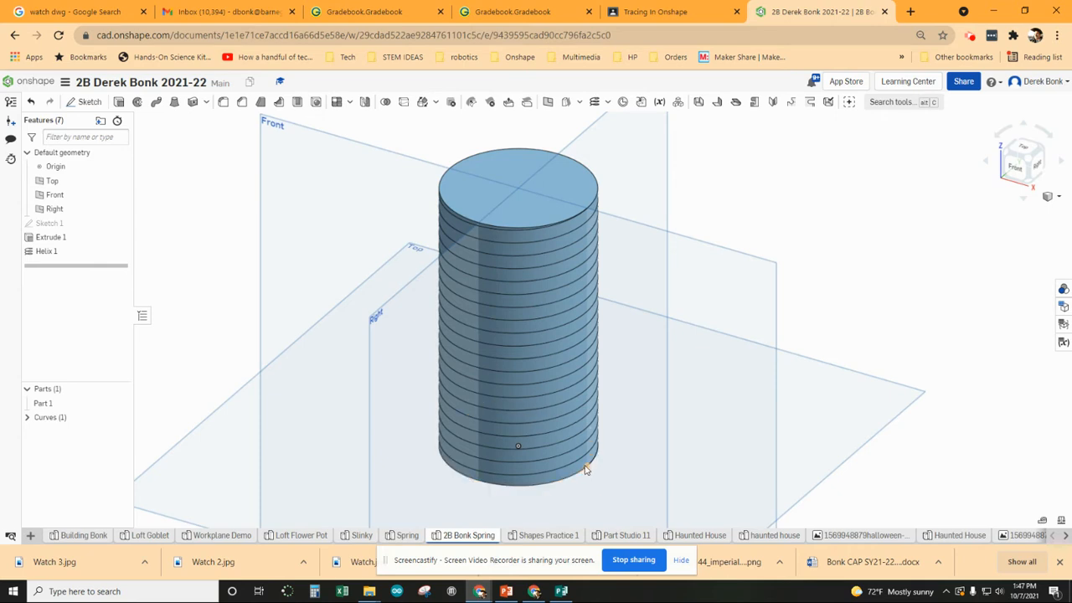
- On the Front plane, sketch a diameter-3 circle centred on the cylinder's bottom-right edge
{"action": "left_click", "coordinate": [694, 260]}
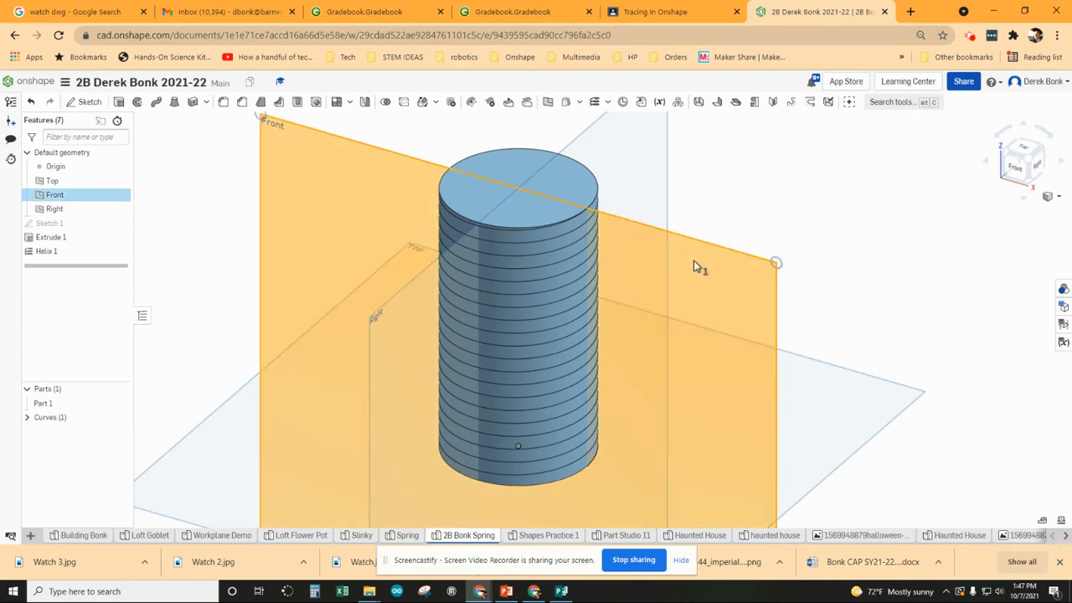
{"action": "left_click", "coordinate": [84, 102]}
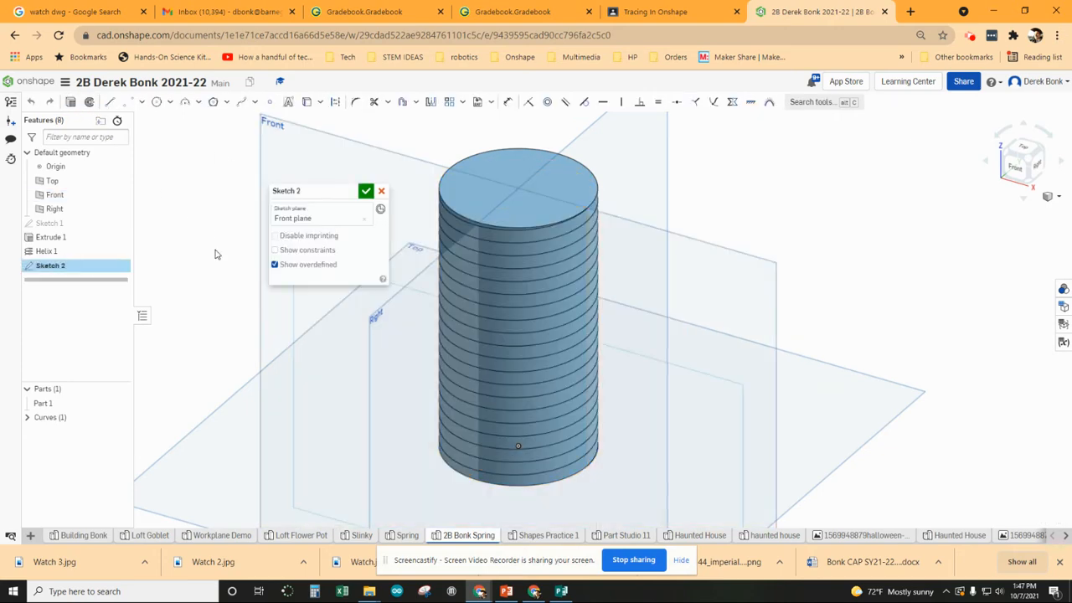
{"action": "left_click", "coordinate": [158, 104]}
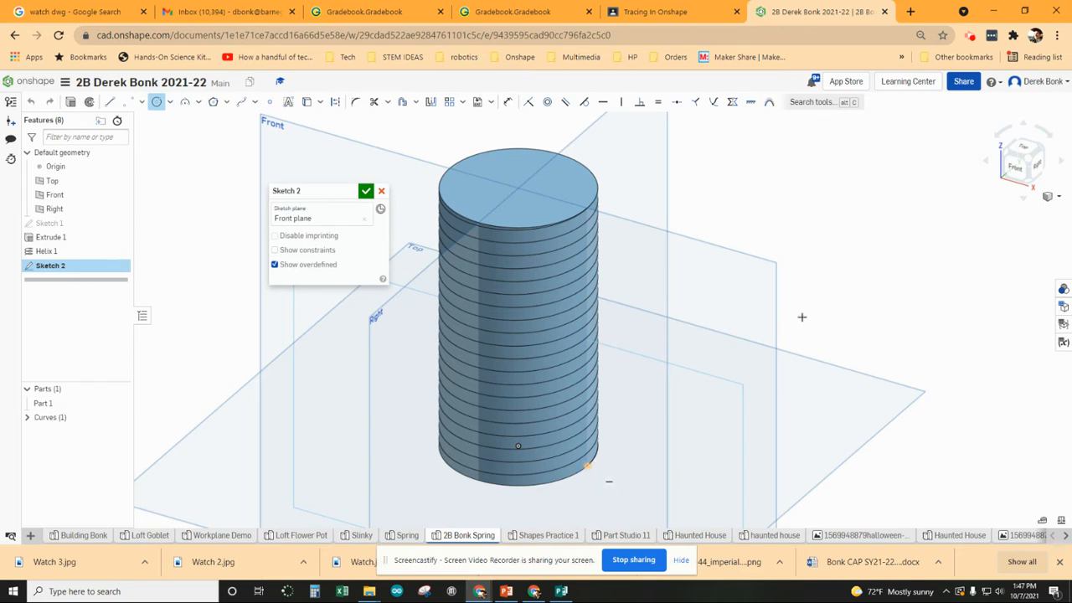
{"action": "left_click", "coordinate": [1016, 167]}
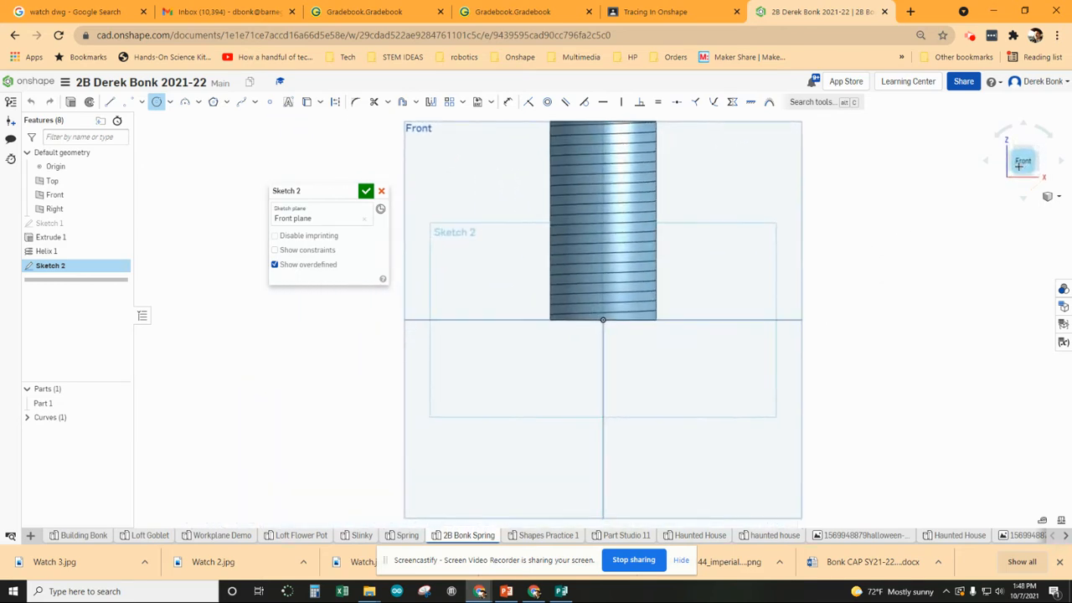
{"action": "scroll", "coordinate": [665, 329], "scroll_direction": "up", "scroll_amount": 5}
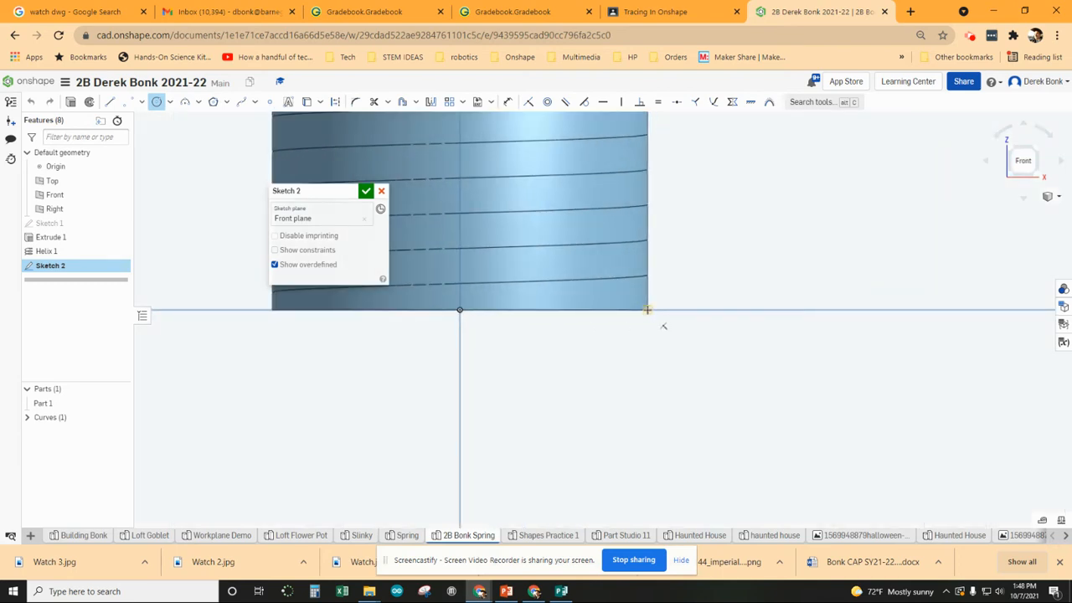
{"action": "left_click", "coordinate": [648, 310]}
{"action": "left_click", "coordinate": [659, 323]}
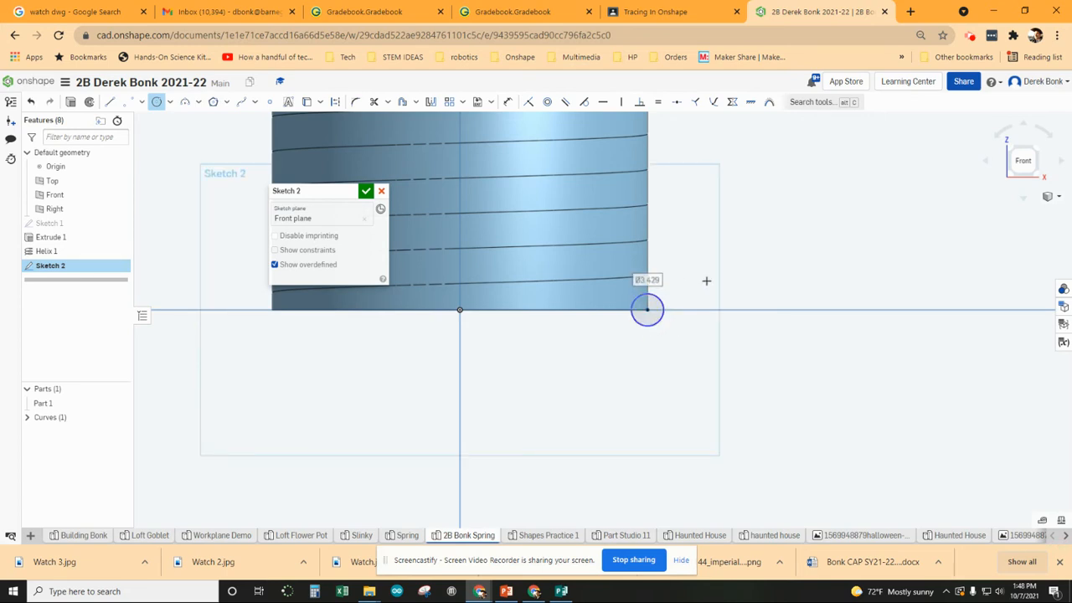
{"action": "type", "text": "3"}
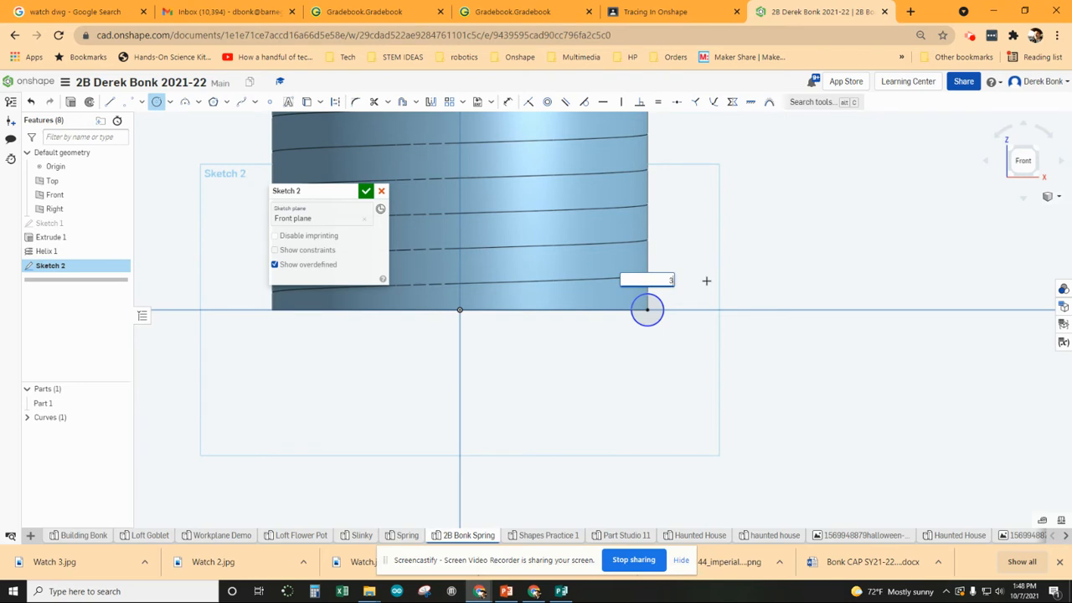
{"action": "key", "text": "Return"}
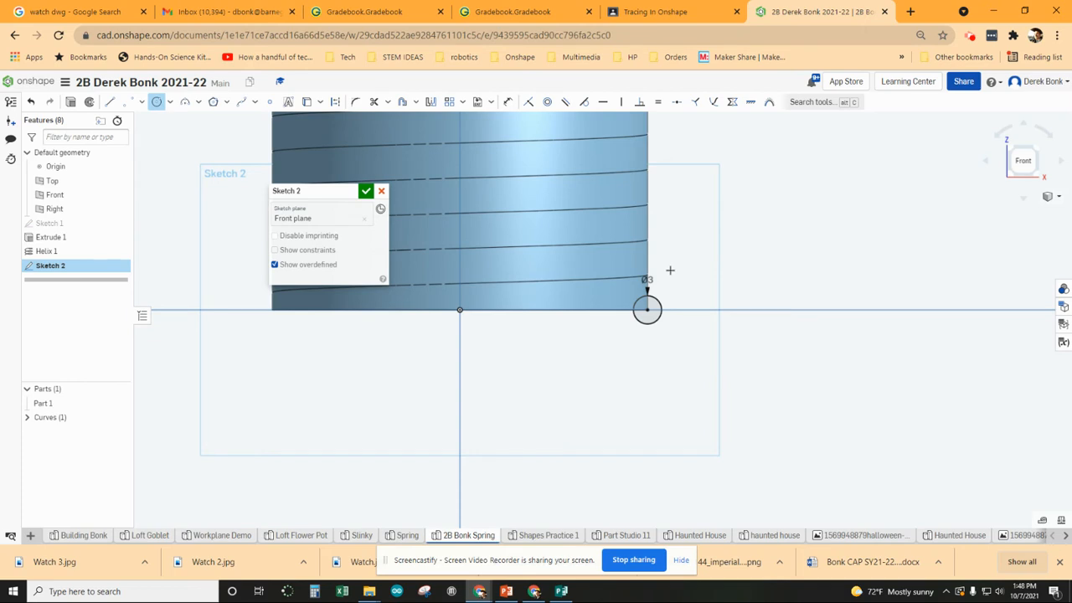
- Apply the circle's 3 diameter dimension and close Sketch 2
{"action": "left_click", "coordinate": [507, 103]}
{"action": "scroll", "coordinate": [657, 291], "scroll_direction": "up", "scroll_amount": 2}
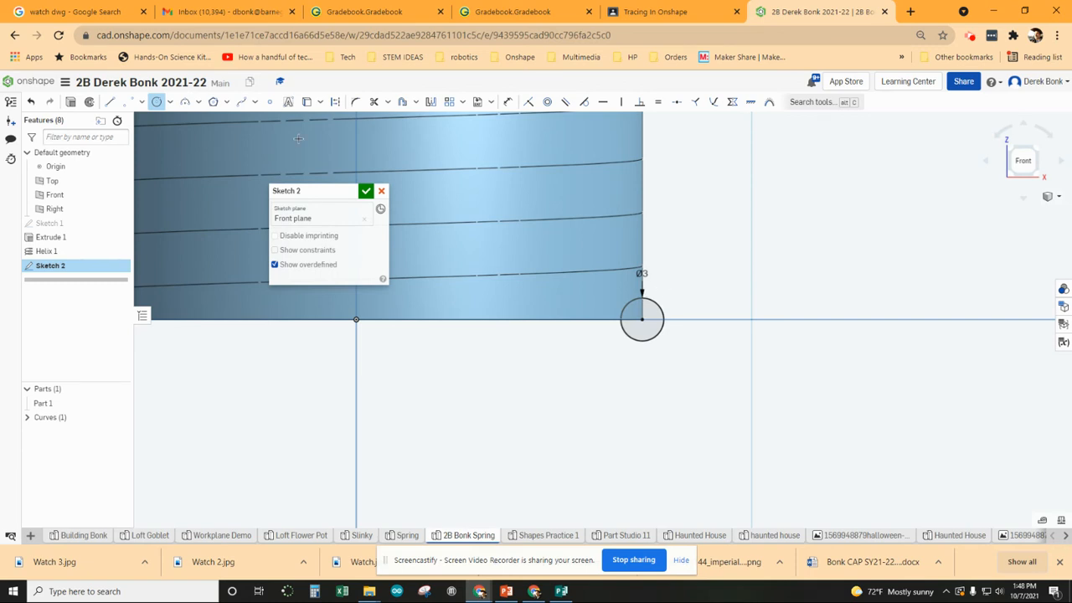
{"action": "left_click", "coordinate": [366, 191]}
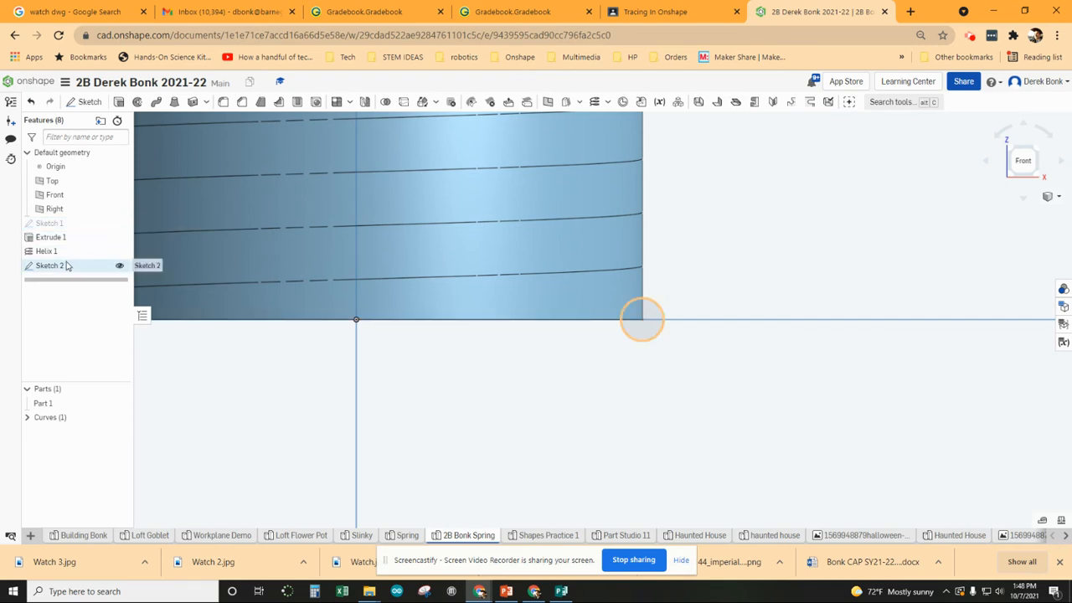
- Sweep the small circle profile along the helix as a New part, creating Sweep 1
{"action": "left_click", "coordinate": [157, 103]}
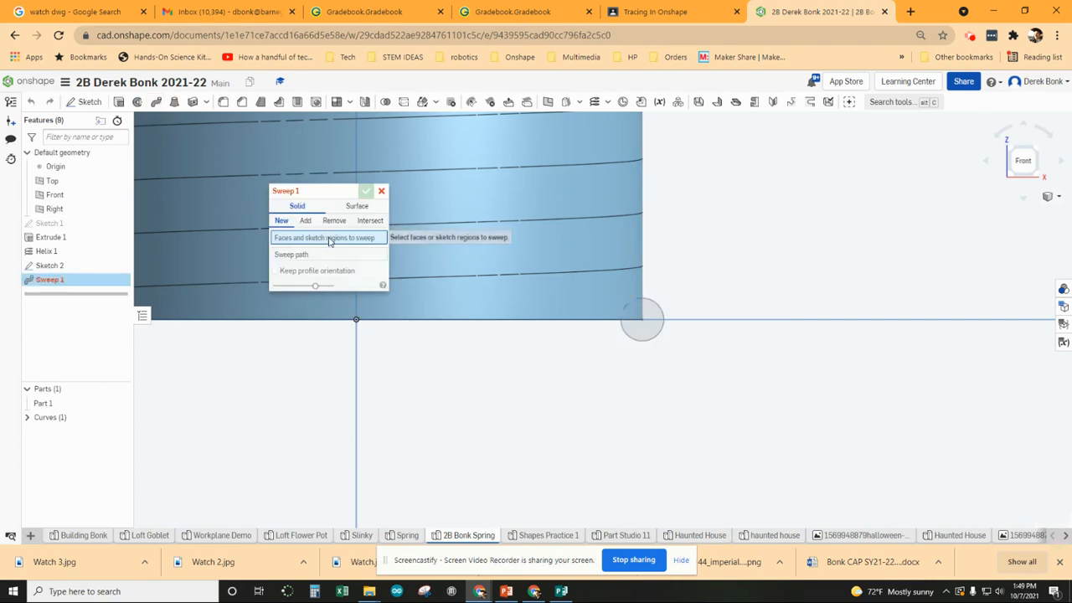
{"action": "left_click", "coordinate": [648, 312]}
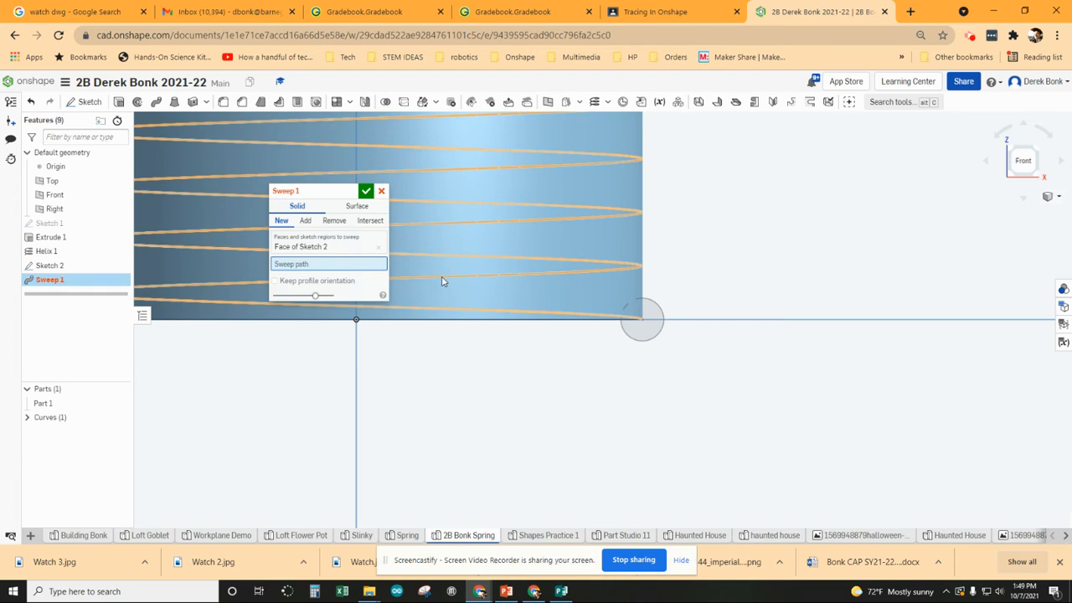
{"action": "left_click", "coordinate": [606, 271]}
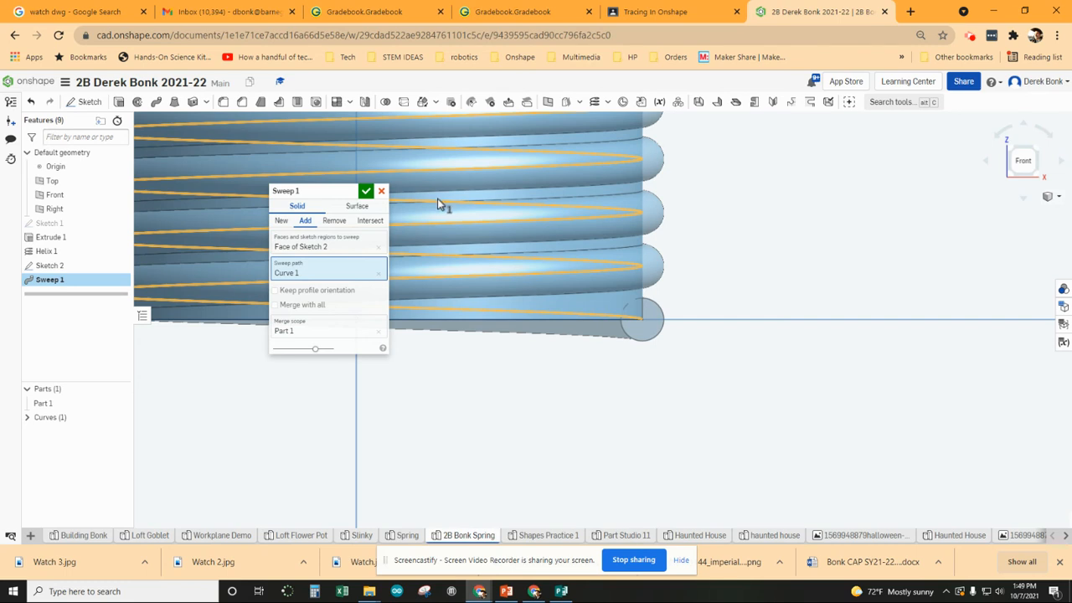
{"action": "left_click", "coordinate": [280, 221]}
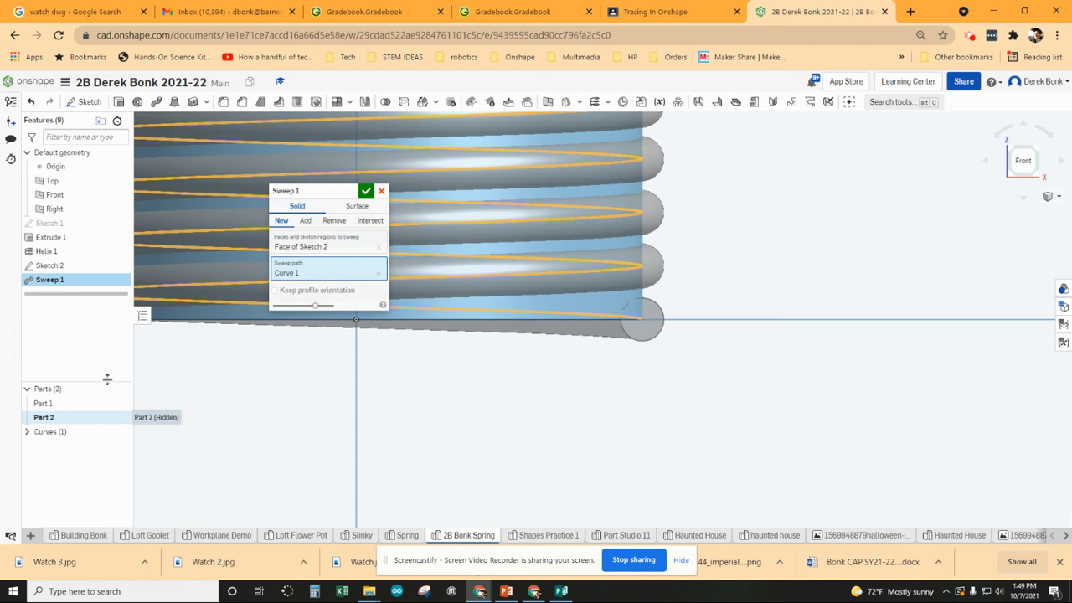
{"action": "left_click", "coordinate": [366, 191]}
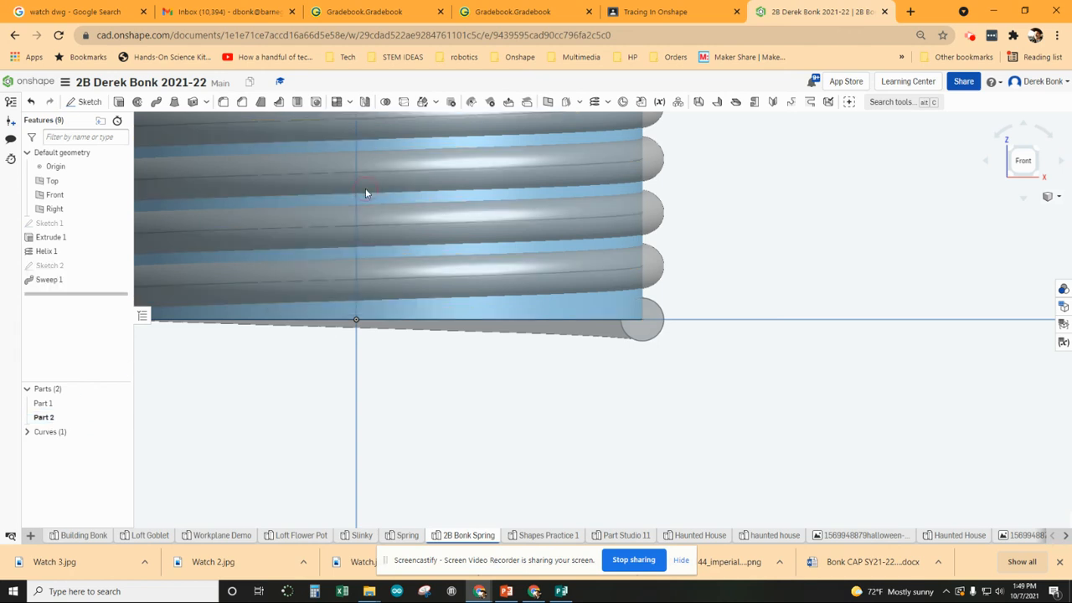
- Hide the Part 1 cylinder so the swept spring is visible
{"action": "left_click", "coordinate": [118, 404]}
{"action": "scroll", "coordinate": [578, 465], "scroll_direction": "down", "scroll_amount": 6}
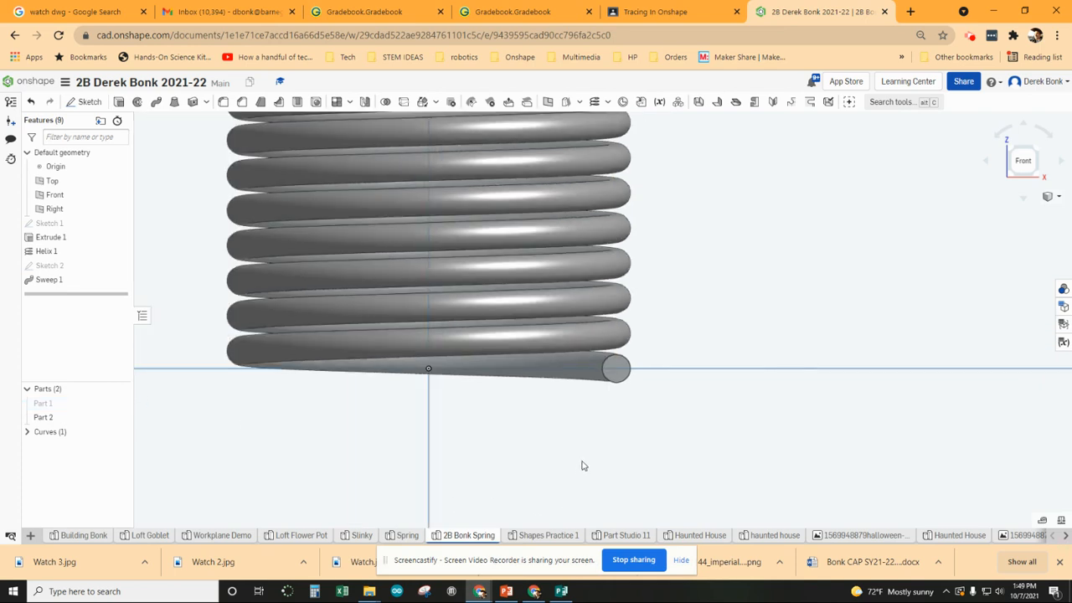
{"action": "scroll", "coordinate": [679, 282], "scroll_direction": "down", "scroll_amount": 4}
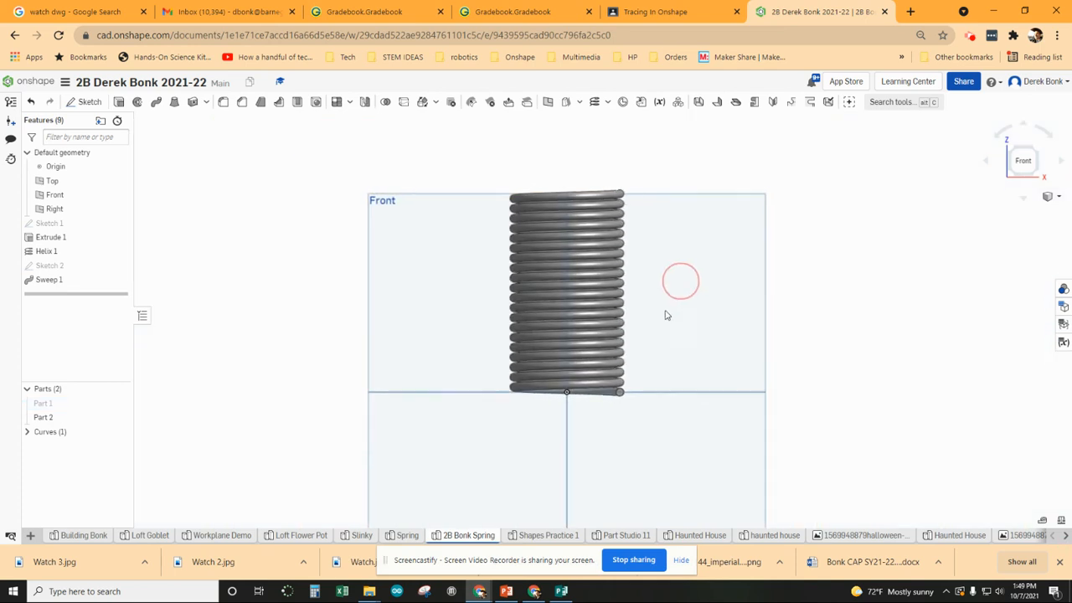
{"action": "right_click_drag", "start_coordinate": [644, 277], "coordinate": [631, 304]}
{"action": "scroll", "coordinate": [620, 335], "scroll_direction": "up", "scroll_amount": 4}
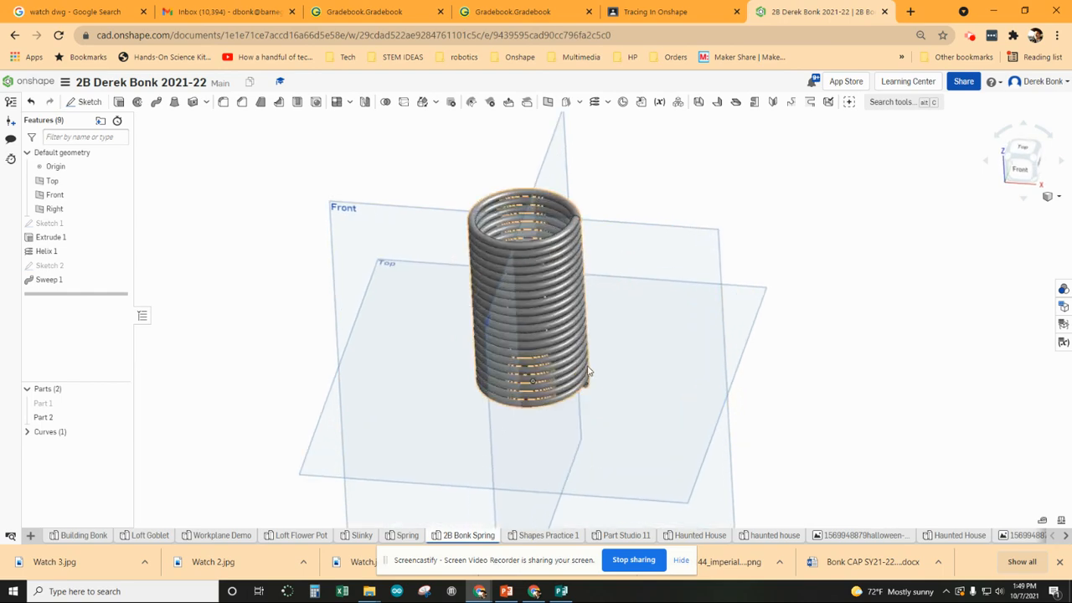
{"action": "mouse_move", "coordinate": [776, 248]}
{"action": "right_mouse_down"}
{"action": "mouse_move", "coordinate": [779, 232]}
{"action": "mouse_move", "coordinate": [826, 234]}
{"action": "mouse_move", "coordinate": [780, 243]}
{"action": "right_mouse_up"}
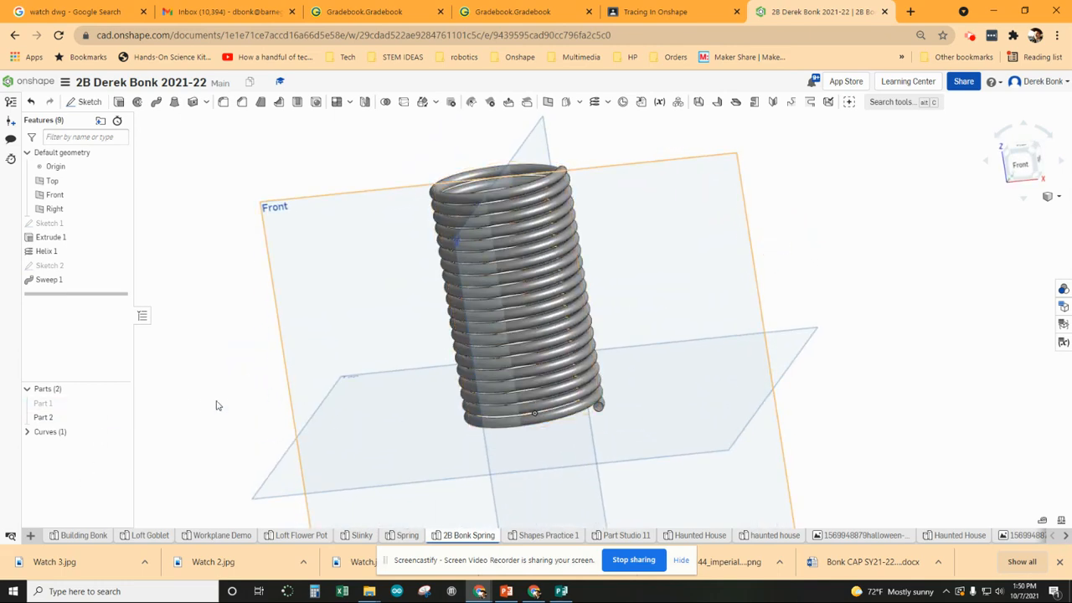
- Hide the Right, Front and Top planes and the origin, then view the spring isometrically
{"action": "left_click", "coordinate": [119, 210]}
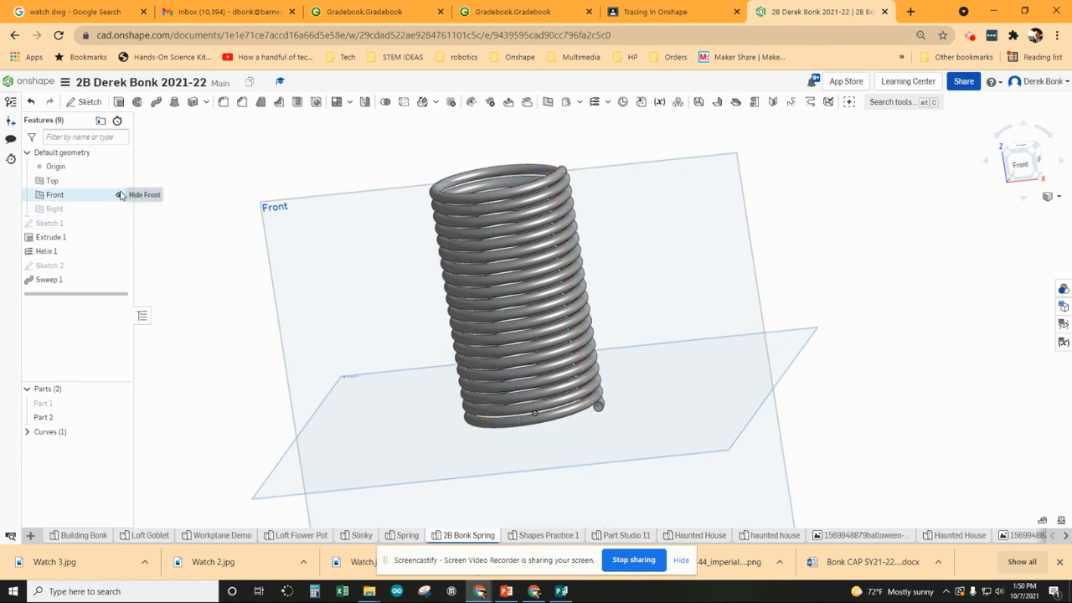
{"action": "left_click", "coordinate": [119, 195]}
{"action": "left_click", "coordinate": [119, 180]}
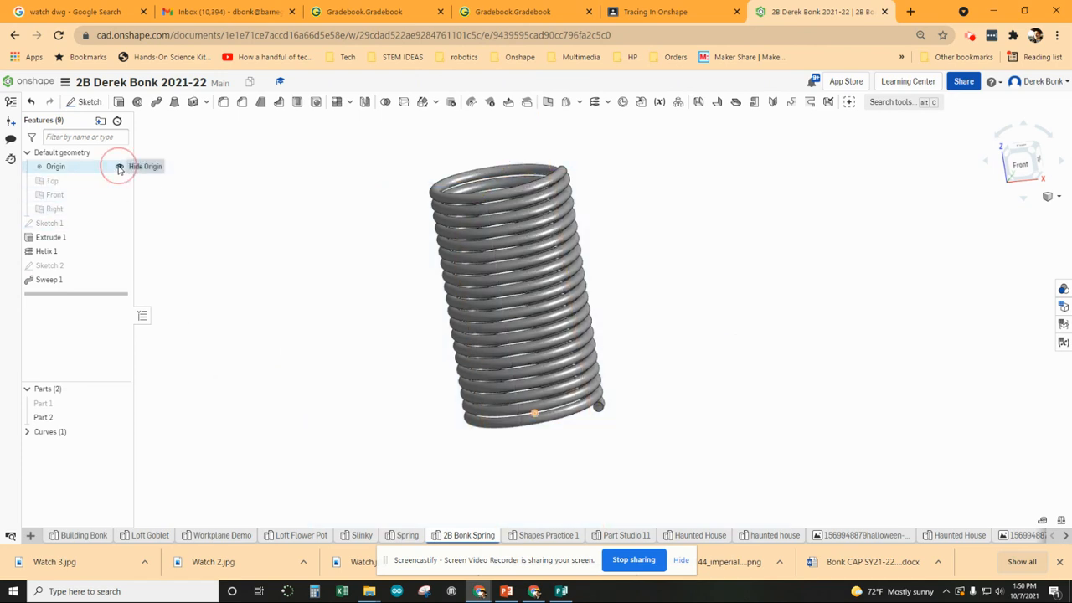
{"action": "left_click", "coordinate": [120, 166]}
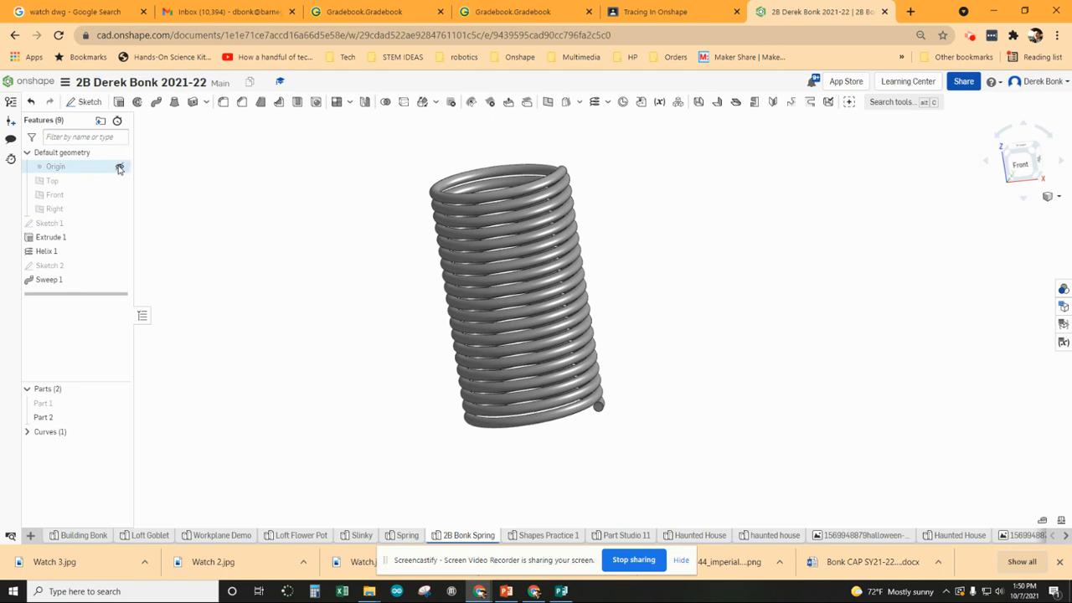
{"action": "left_click", "coordinate": [1034, 156]}
{"action": "right_click_drag", "start_coordinate": [822, 406], "coordinate": [774, 397]}
{"action": "scroll", "coordinate": [776, 398], "scroll_direction": "up", "scroll_amount": 2}
{"action": "middle_click_drag", "start_coordinate": [833, 394], "coordinate": [754, 387]}
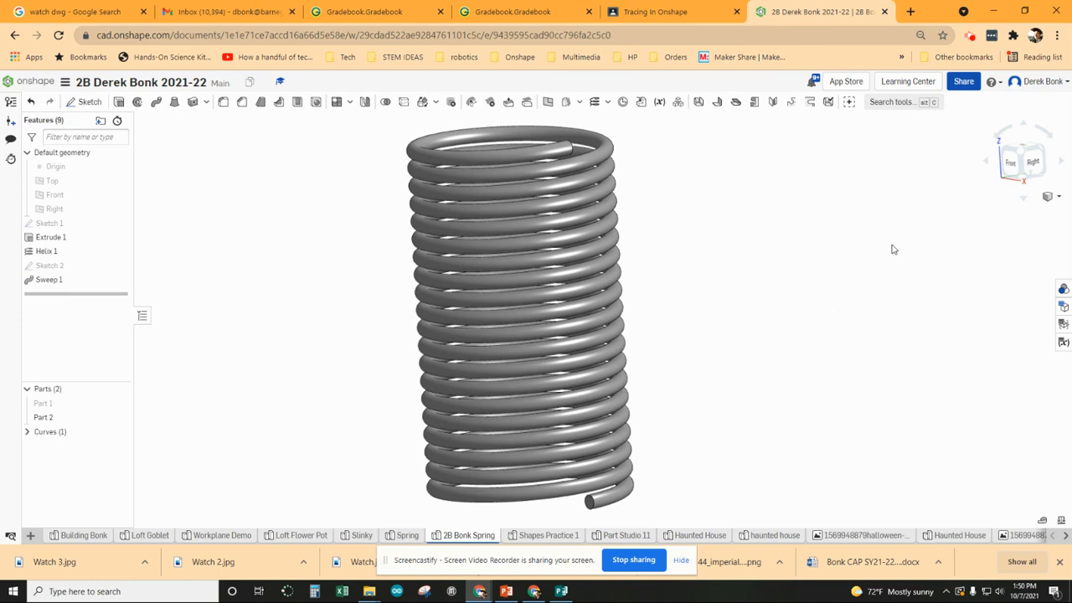